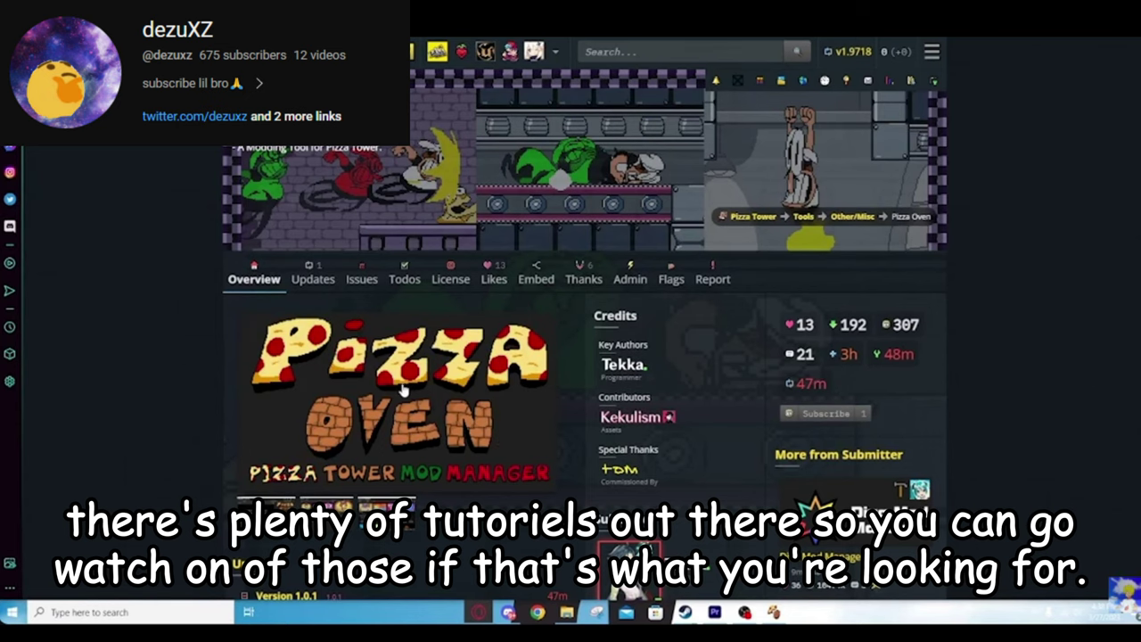
{"action": "scroll", "coordinate": [570, 450], "scroll_direction": "down", "scroll_amount": 8}
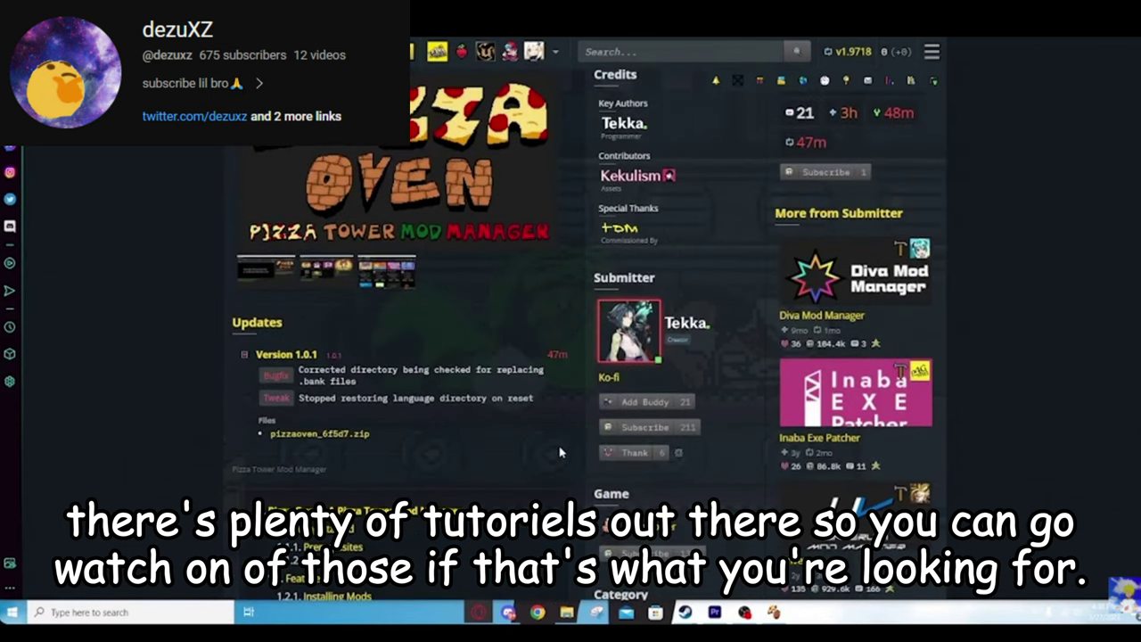
{"action": "scroll", "coordinate": [553, 441], "scroll_direction": "up", "scroll_amount": 10}
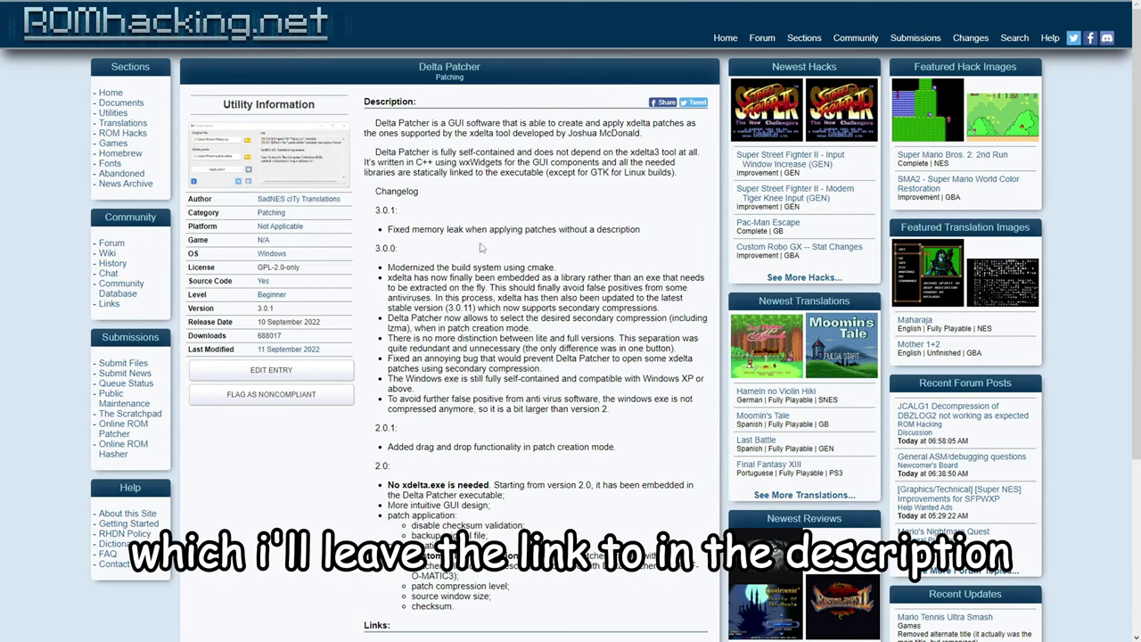
Download the Delta Patcher utility from its ROMhacking.net page and reposition the DeltaPatcher program on the desktop.
{"action": "scroll", "coordinate": [478, 285], "scroll_direction": "down", "scroll_amount": 2}
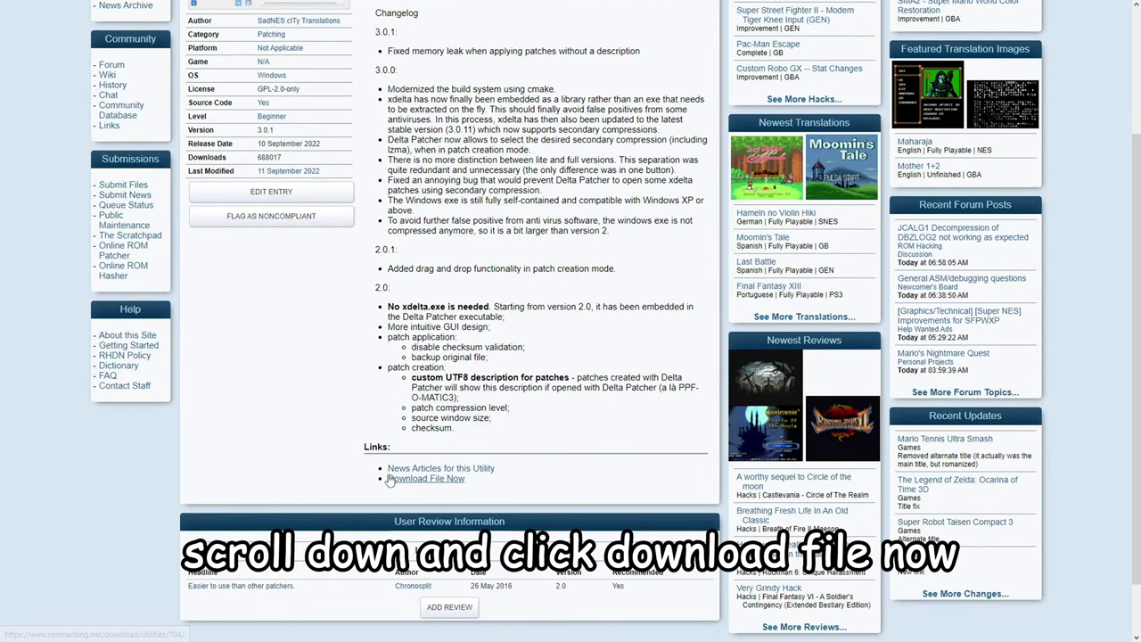
{"action": "left_click", "coordinate": [392, 478]}
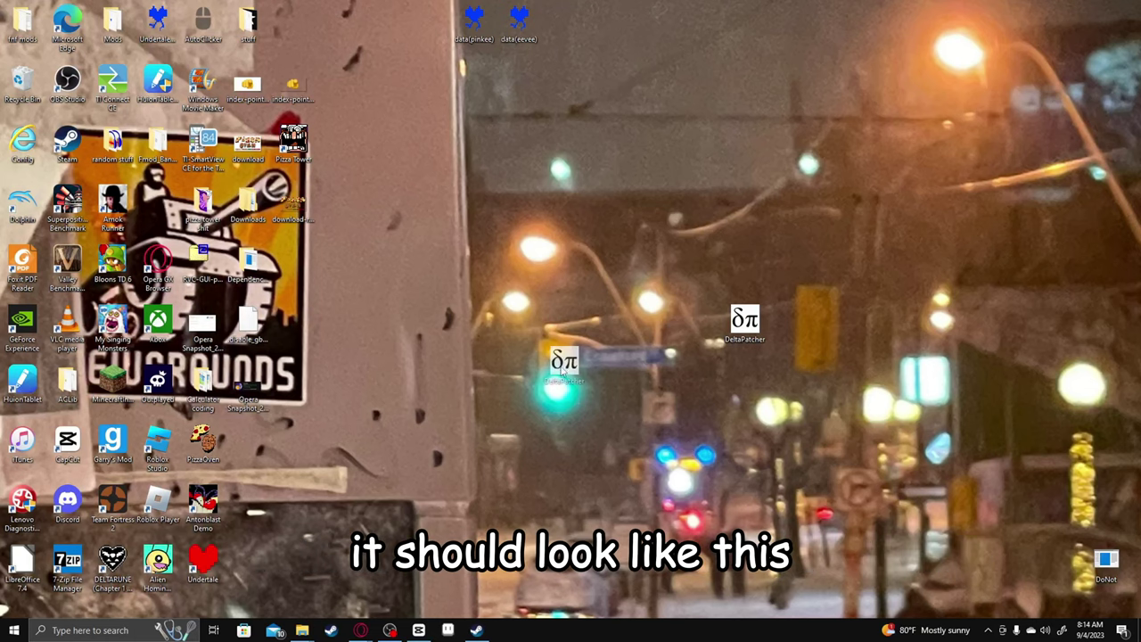
{"action": "left_click_drag", "start_coordinate": [753, 337], "coordinate": [618, 337]}
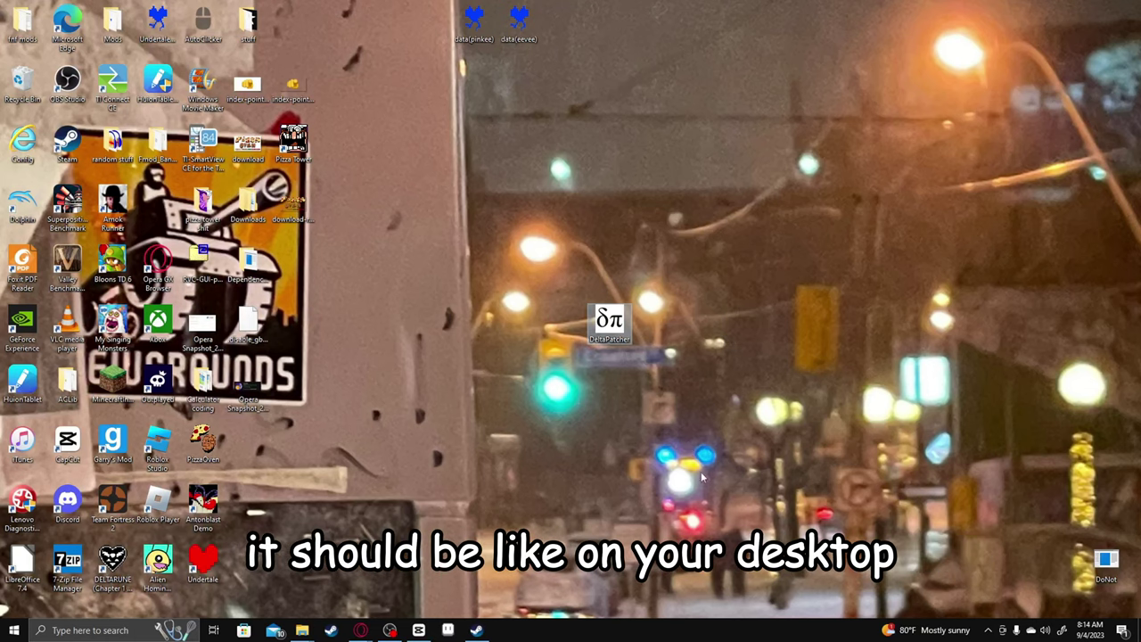
Search Windows for "deltapat" to locate the Delta Patcher files on the computer.
{"action": "left_click", "coordinate": [70, 630]}
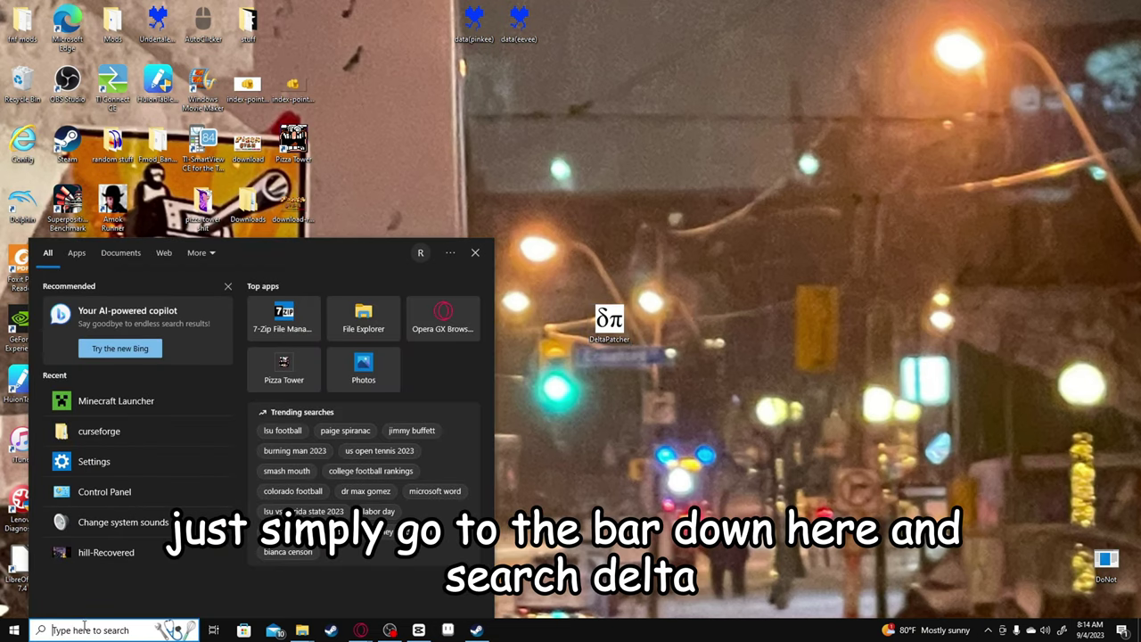
{"action": "type", "text": "delta"}
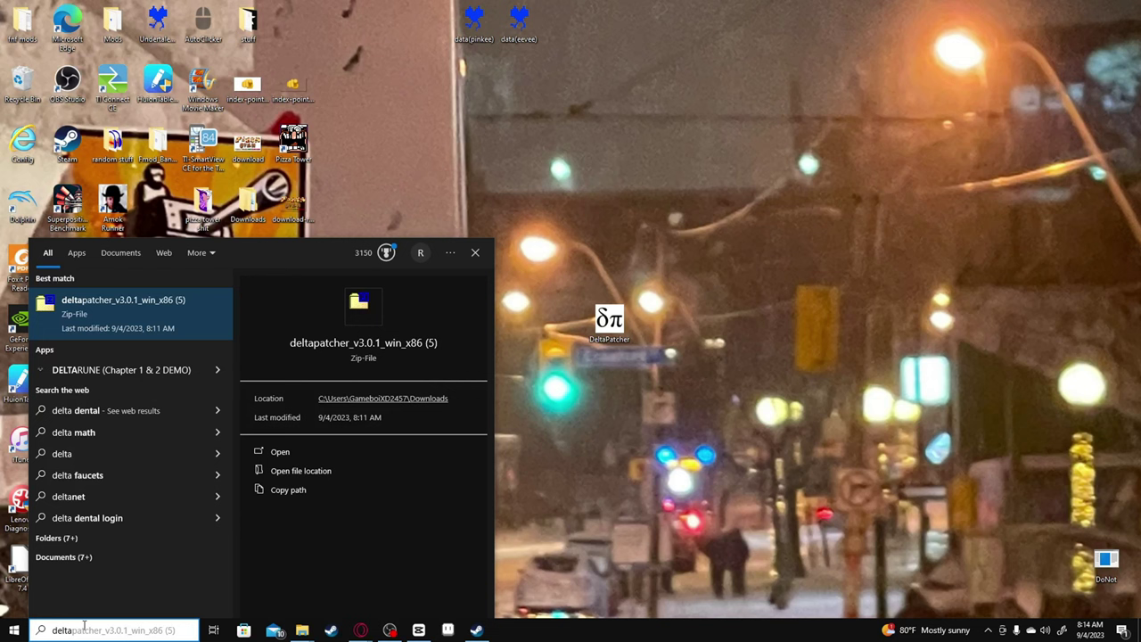
{"action": "type", "text": "pat"}
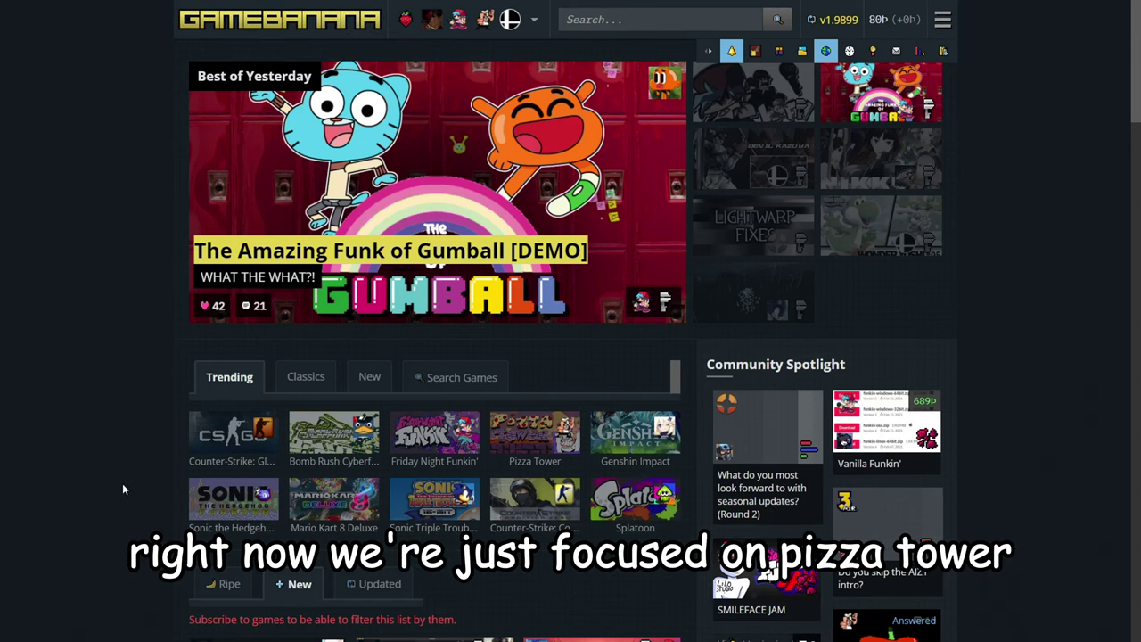
Open the Pizza Tower game page on GameBanana and browse its recent submissions.
{"action": "mouse_move", "coordinate": [564, 441]}
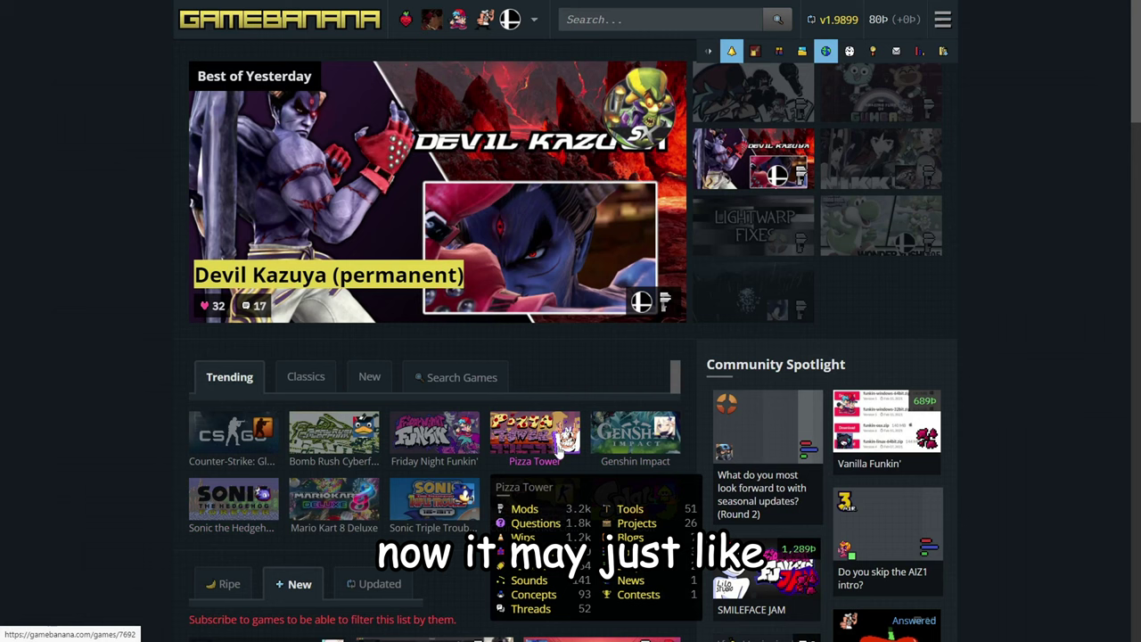
{"action": "mouse_move", "coordinate": [484, 25]}
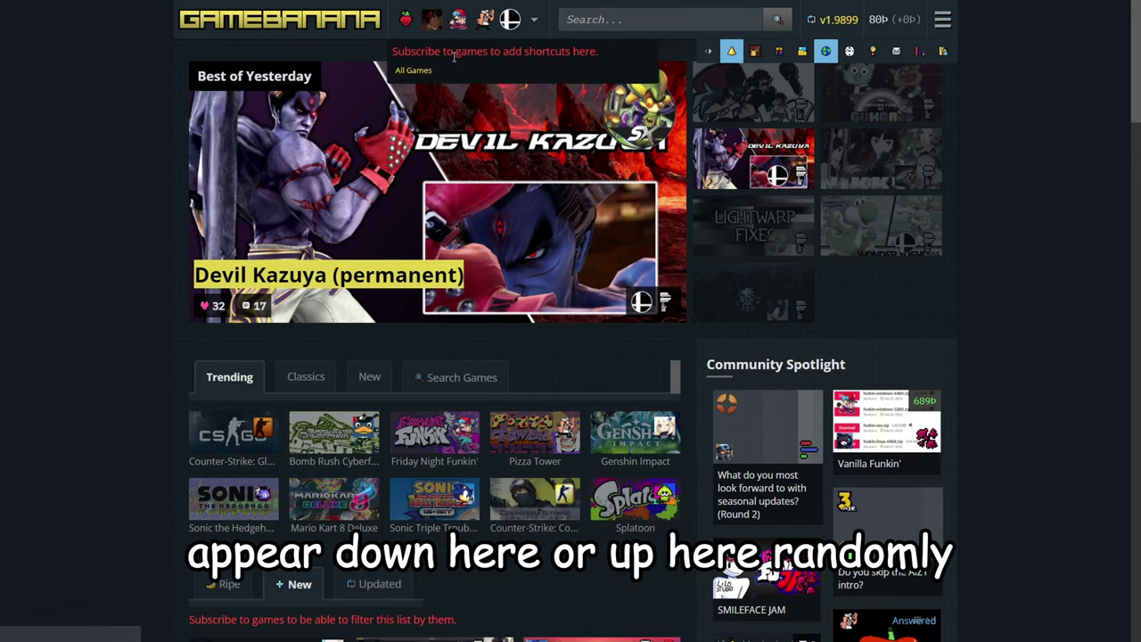
{"action": "mouse_move", "coordinate": [519, 454]}
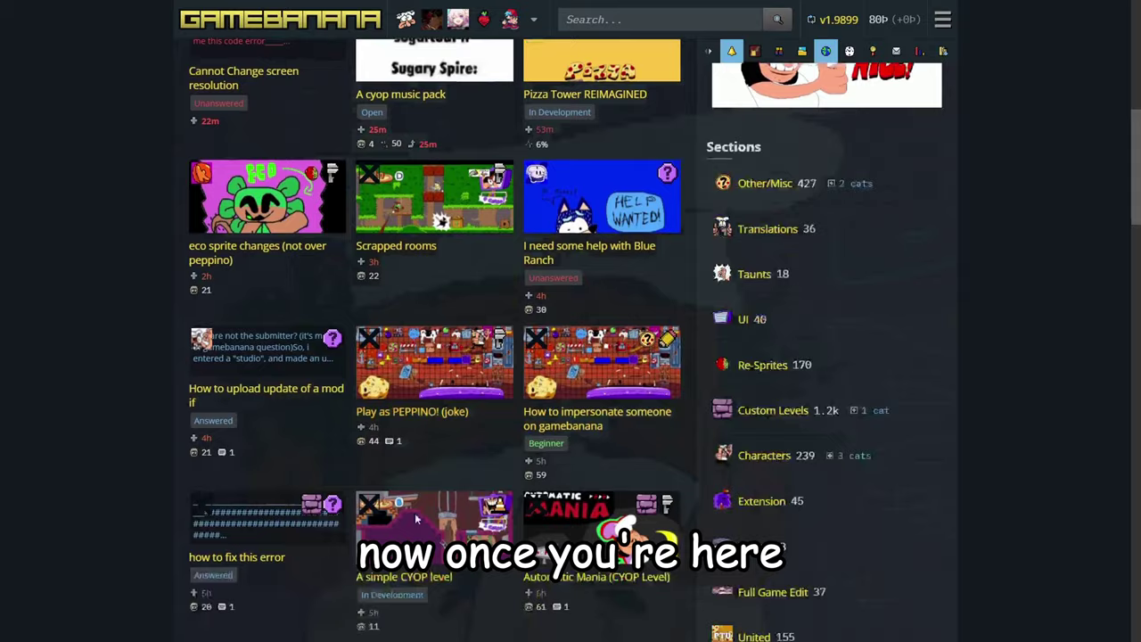
{"action": "scroll", "coordinate": [423, 499], "scroll_direction": "down", "scroll_amount": 3}
{"action": "scroll", "coordinate": [422, 499], "scroll_direction": "up", "scroll_amount": 1}
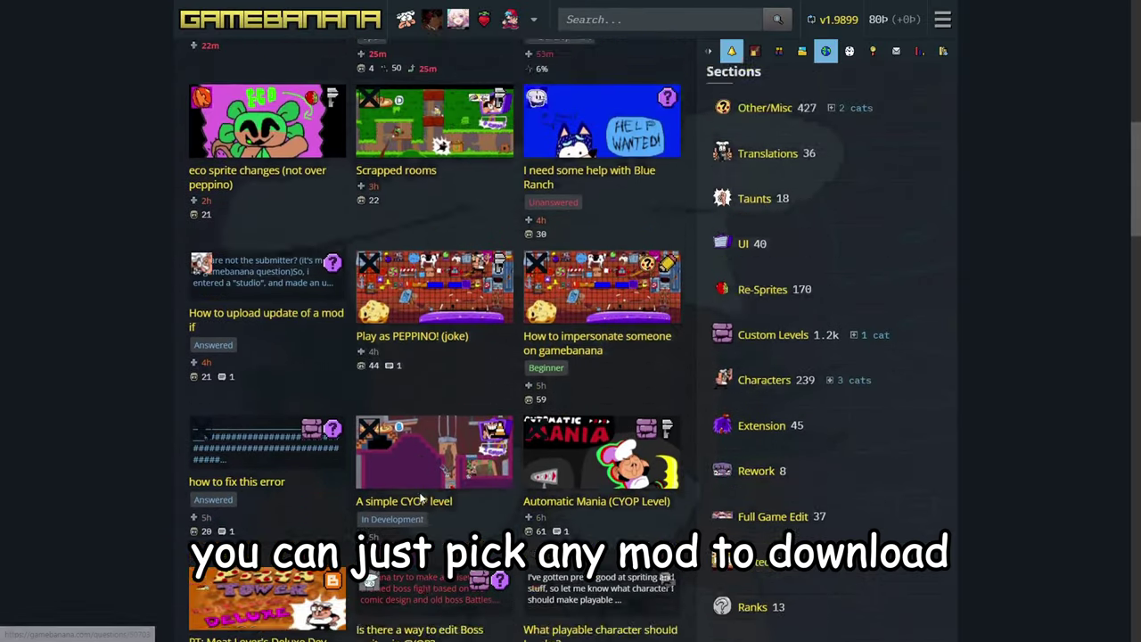
{"action": "scroll", "coordinate": [422, 499], "scroll_direction": "up", "scroll_amount": 6}
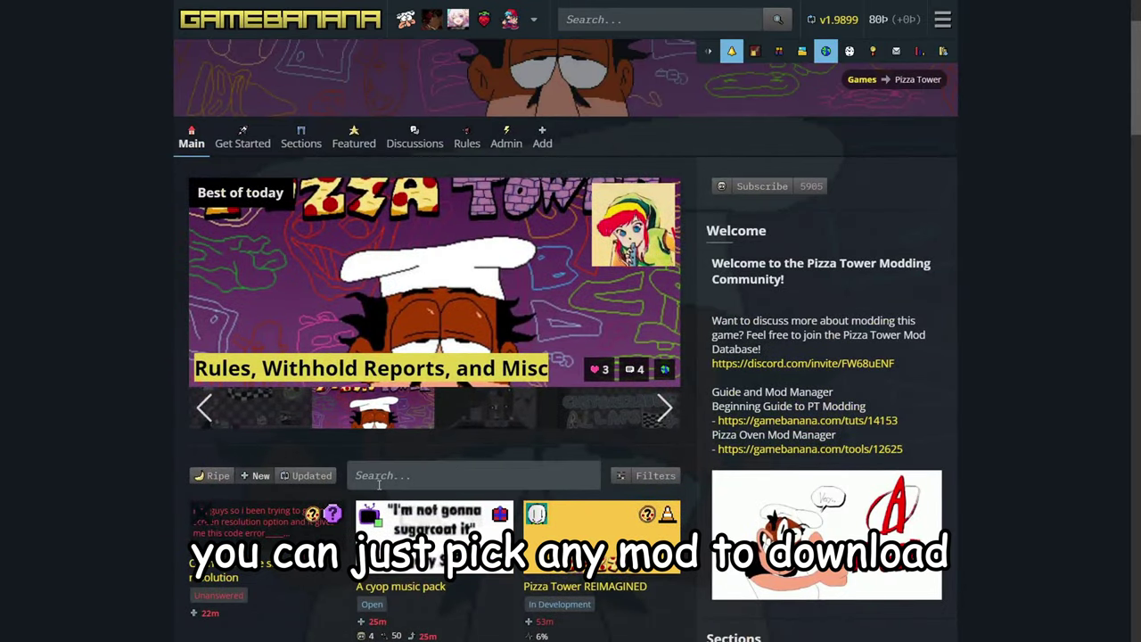
Search the Pizza Tower submissions for "minus8" and open the Minus8 Toppins Replacement Mod page.
{"action": "left_click", "coordinate": [379, 484]}
{"action": "type", "text": "m"}
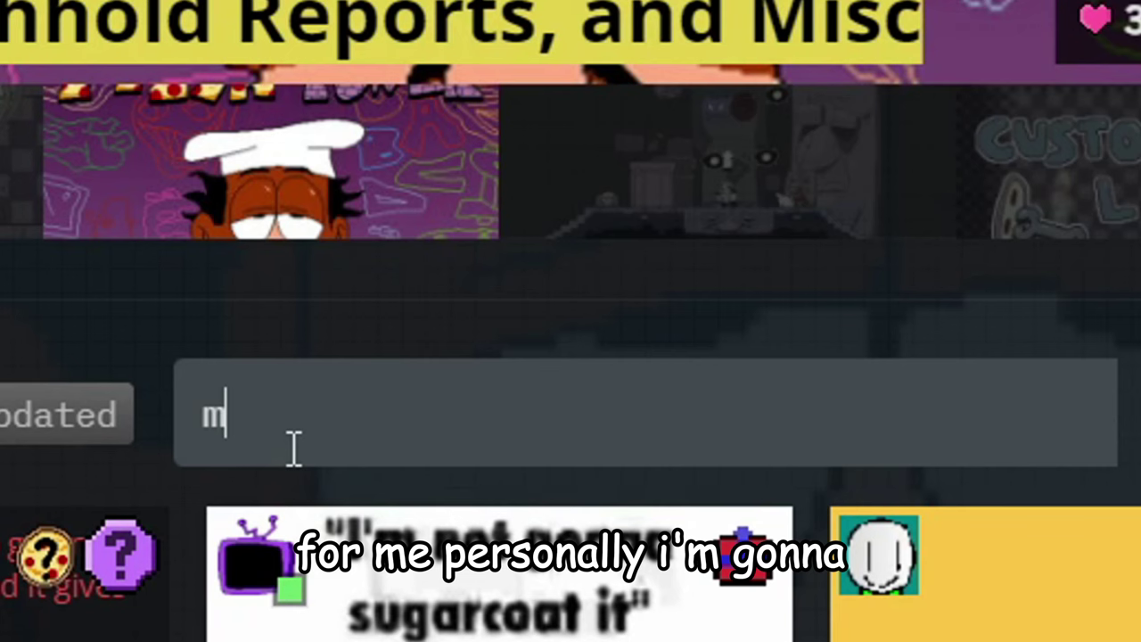
{"action": "type", "text": "inus"}
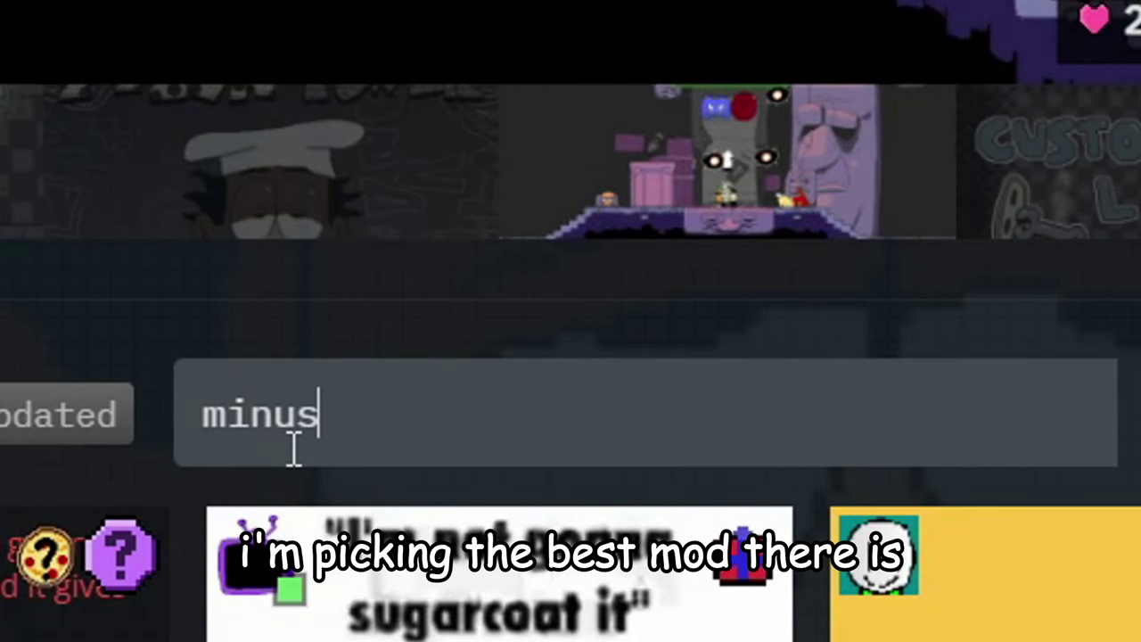
{"action": "type", "text": "8\\"}
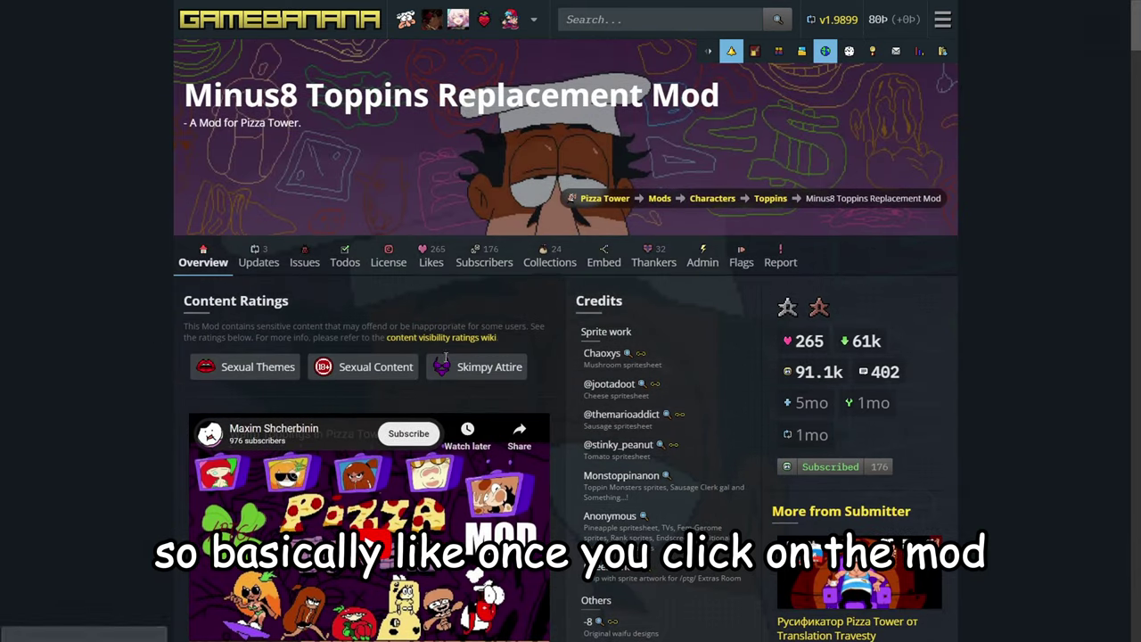
Download the v3 (The Final Update) file of the Minus8 Toppins Replacement Mod from its file list.
{"action": "scroll", "coordinate": [17, 471], "scroll_direction": "down", "scroll_amount": 3}
{"action": "scroll", "coordinate": [144, 451], "scroll_direction": "down", "scroll_amount": 15}
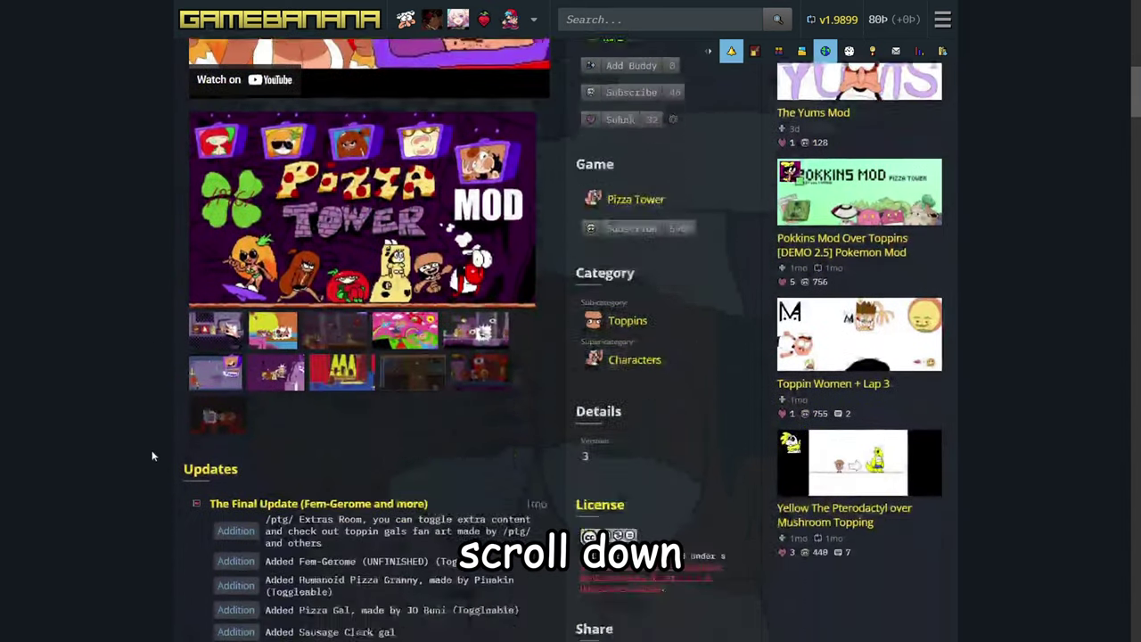
{"action": "scroll", "coordinate": [249, 453], "scroll_direction": "down", "scroll_amount": 15}
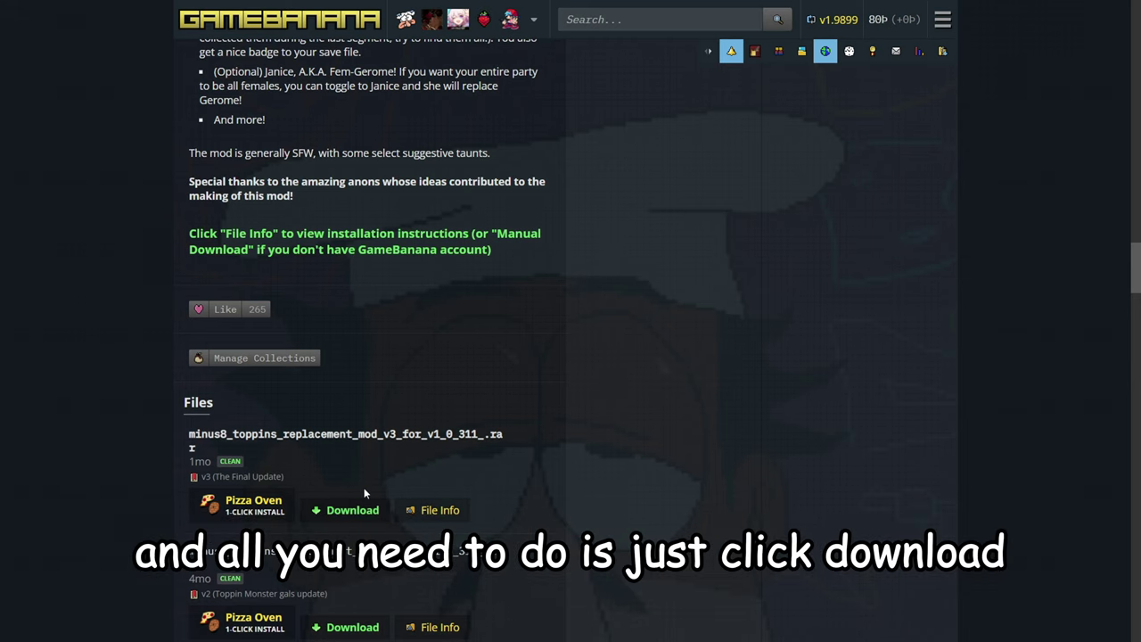
{"action": "left_click", "coordinate": [355, 513]}
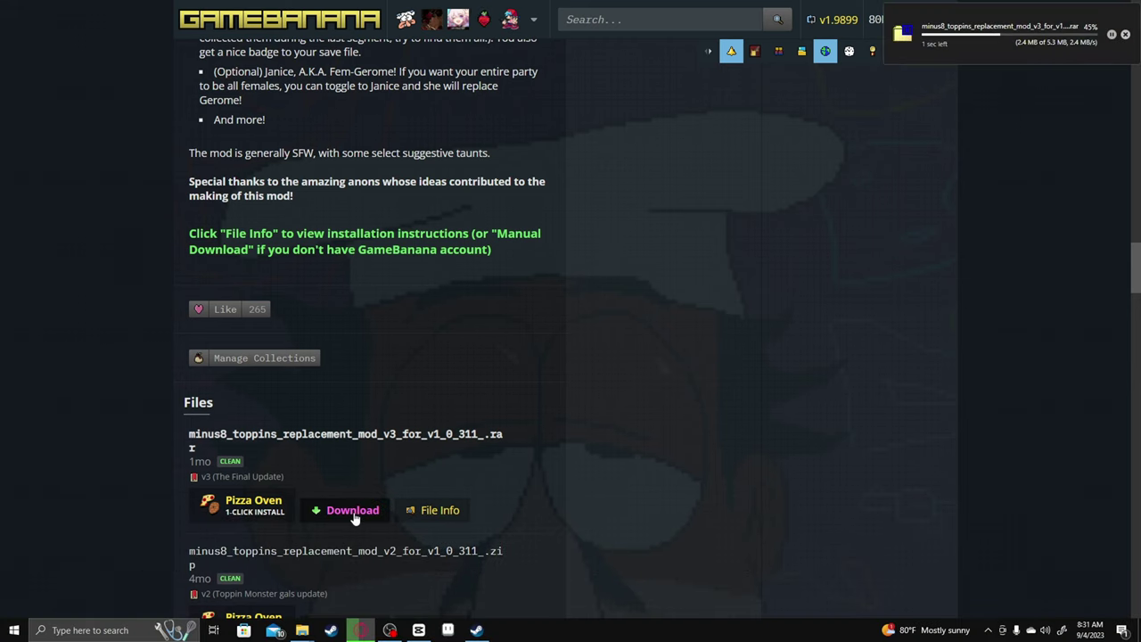
Open the downloaded minus8 archive from the desktop, extract its mod file into New folder, and open that folder.
{"action": "key", "text": "super+d"}
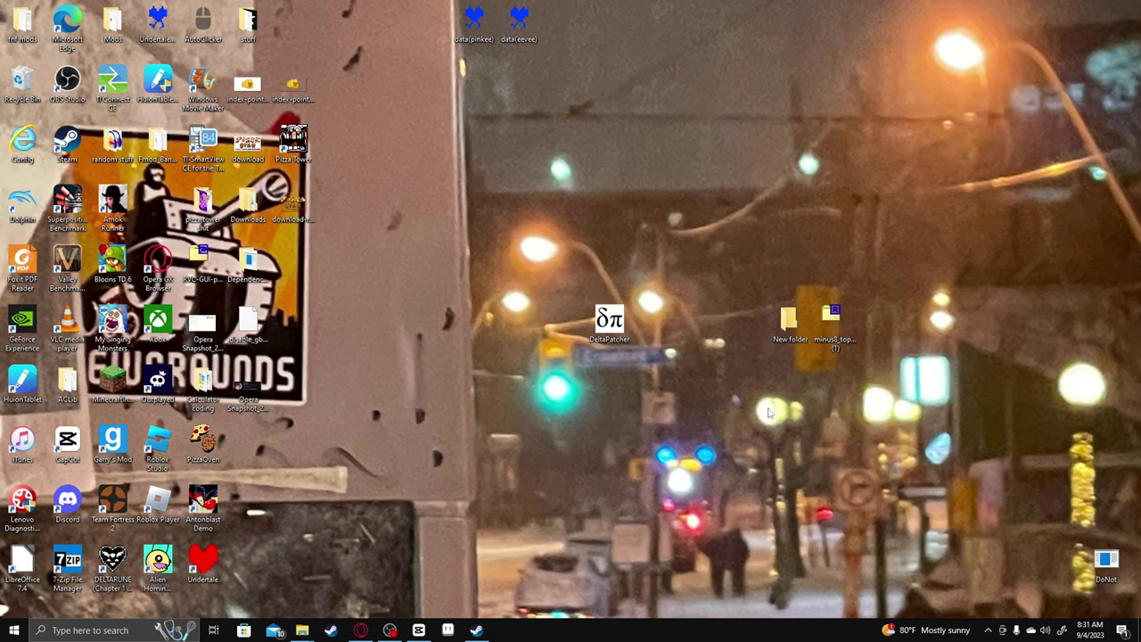
{"action": "double_click", "coordinate": [827, 325]}
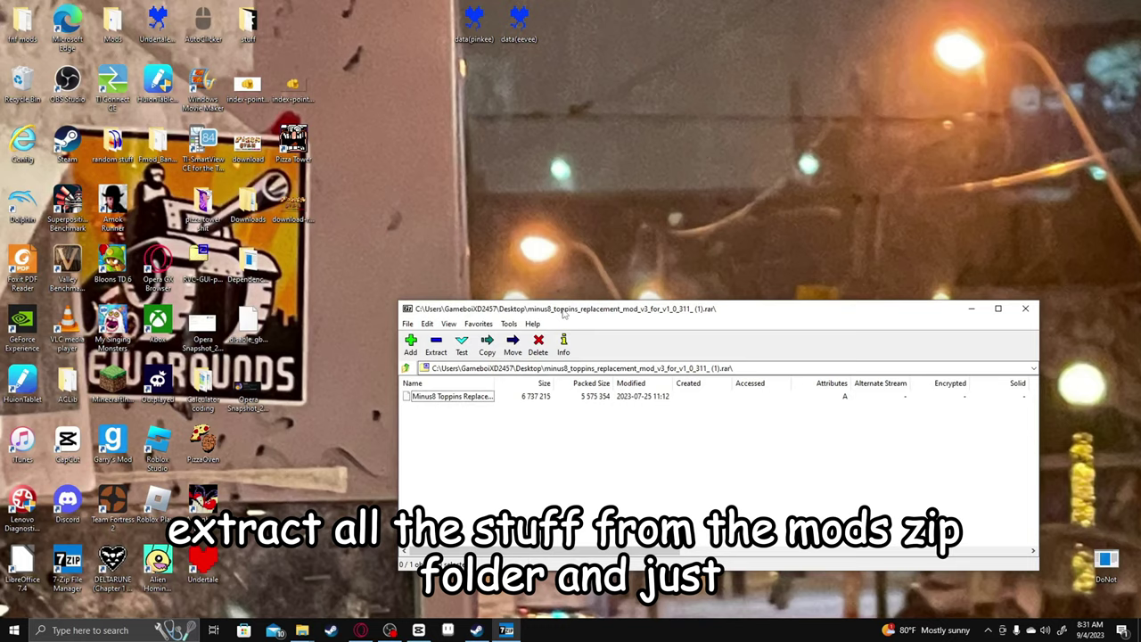
{"action": "left_click_drag", "start_coordinate": [564, 311], "coordinate": [879, 398]}
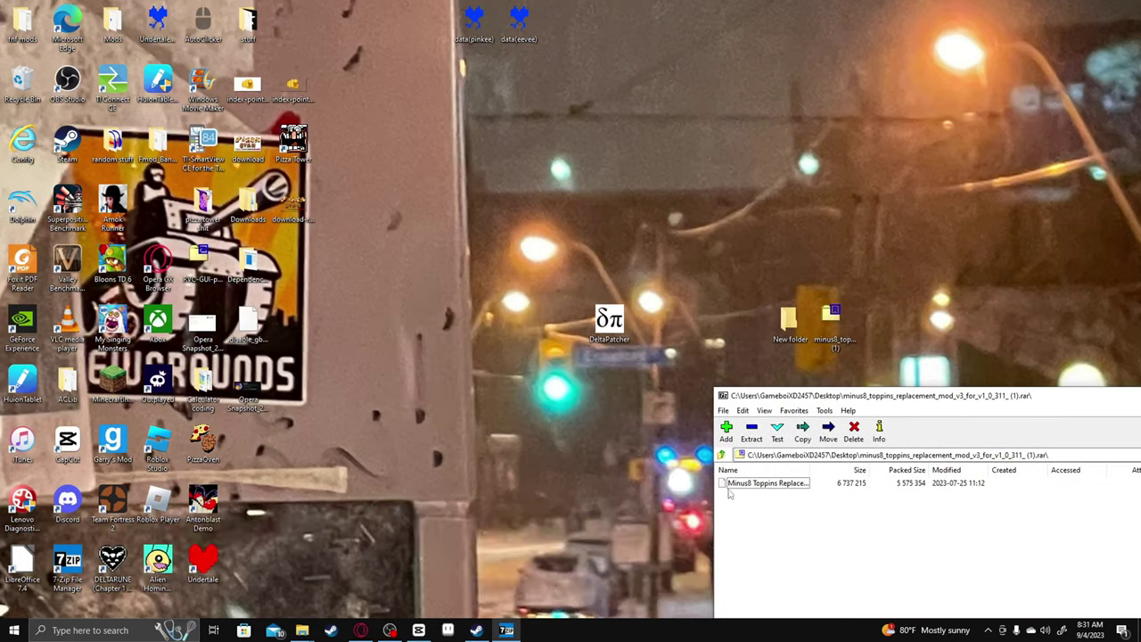
{"action": "left_click_drag", "start_coordinate": [750, 485], "coordinate": [771, 305]}
{"action": "left_click_drag", "start_coordinate": [771, 367], "coordinate": [789, 324]}
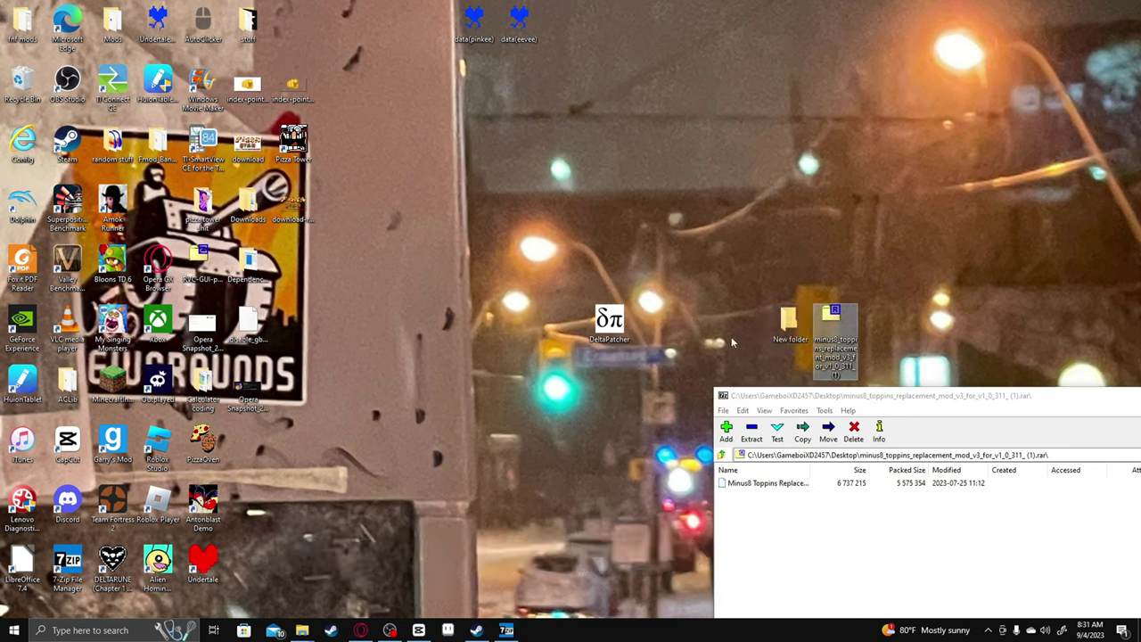
{"action": "double_click", "coordinate": [789, 322]}
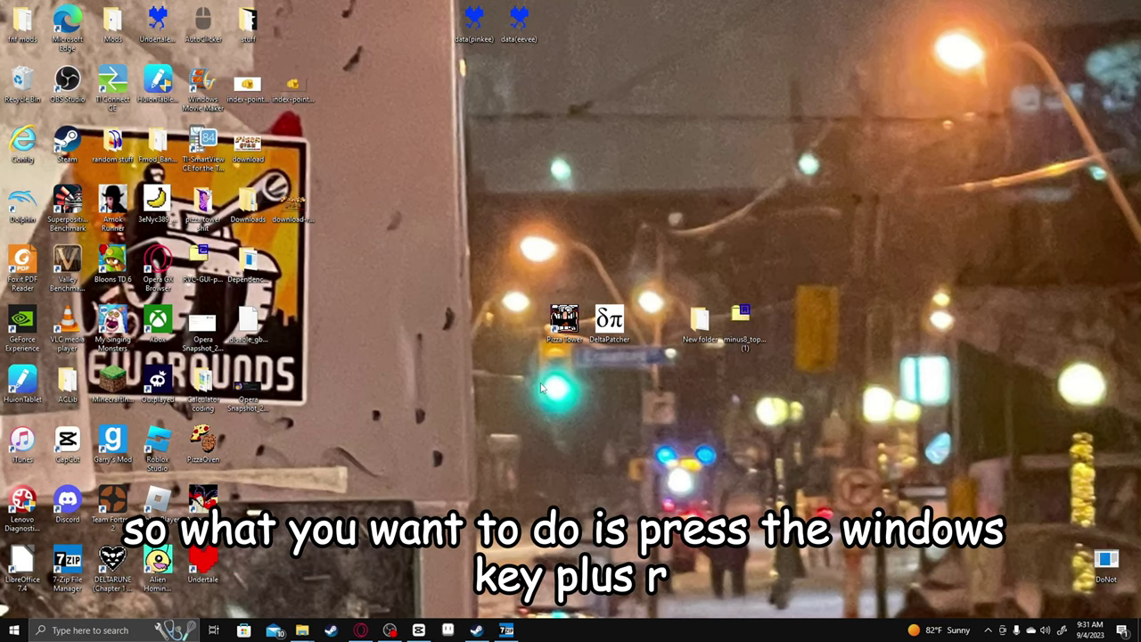
Open the Pizza Tower install folder by running the path ending in "Program Files (x86)\Steam\steamapps\common\Pizza Tower".
{"action": "key", "text": "super+r"}
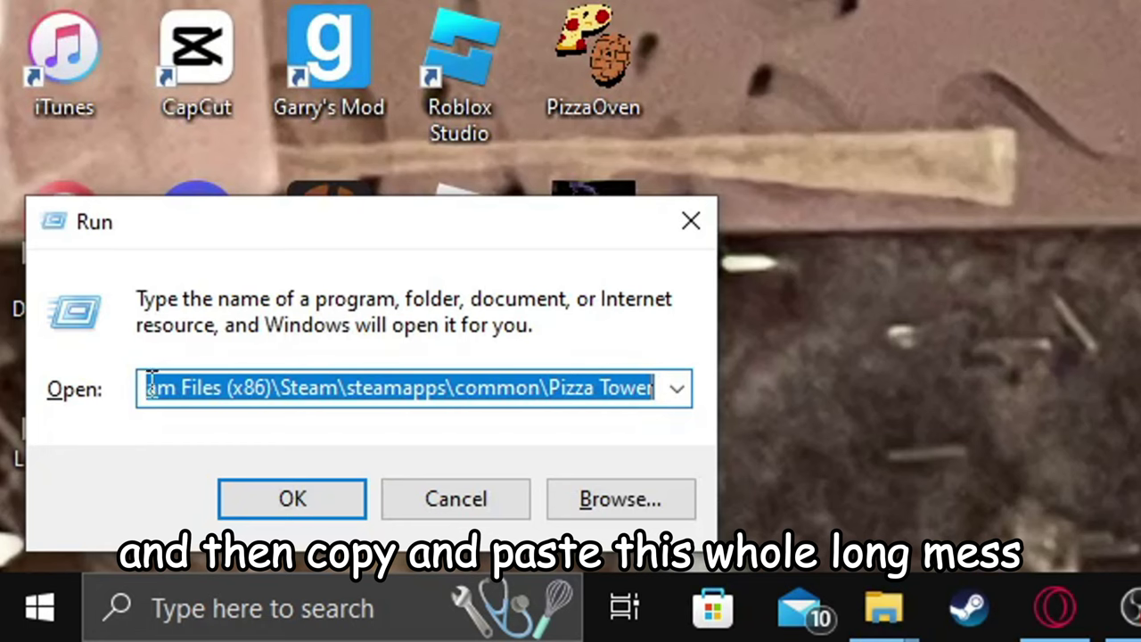
{"action": "left_click_drag", "start_coordinate": [53, 554], "coordinate": [1, 550]}
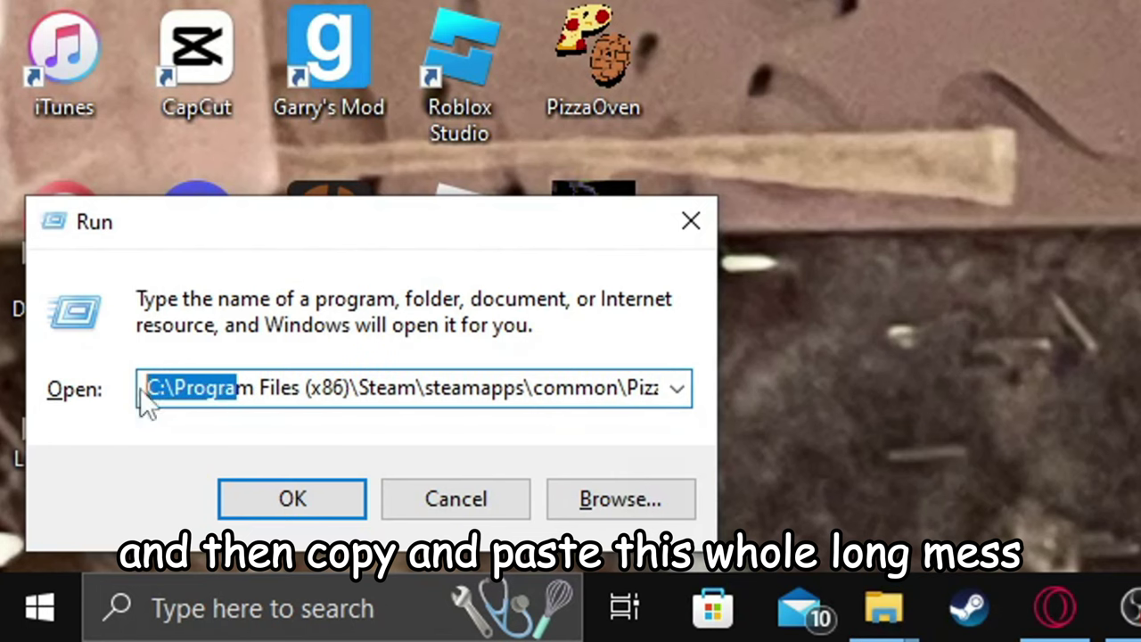
{"action": "left_click_drag", "start_coordinate": [146, 386], "coordinate": [693, 371]}
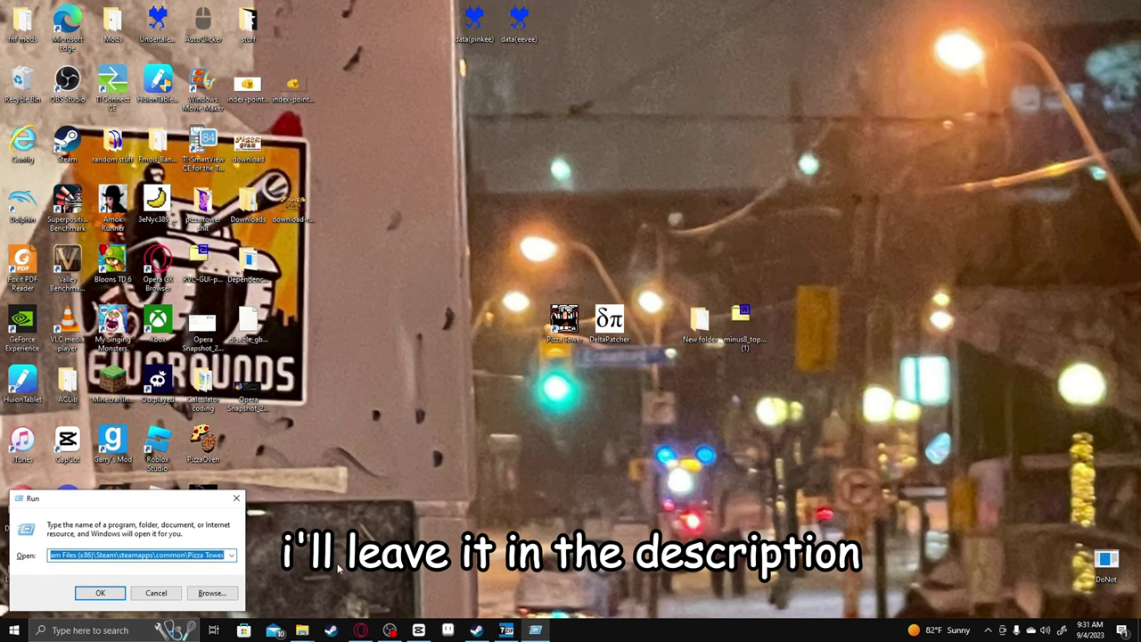
{"action": "left_click", "coordinate": [105, 593]}
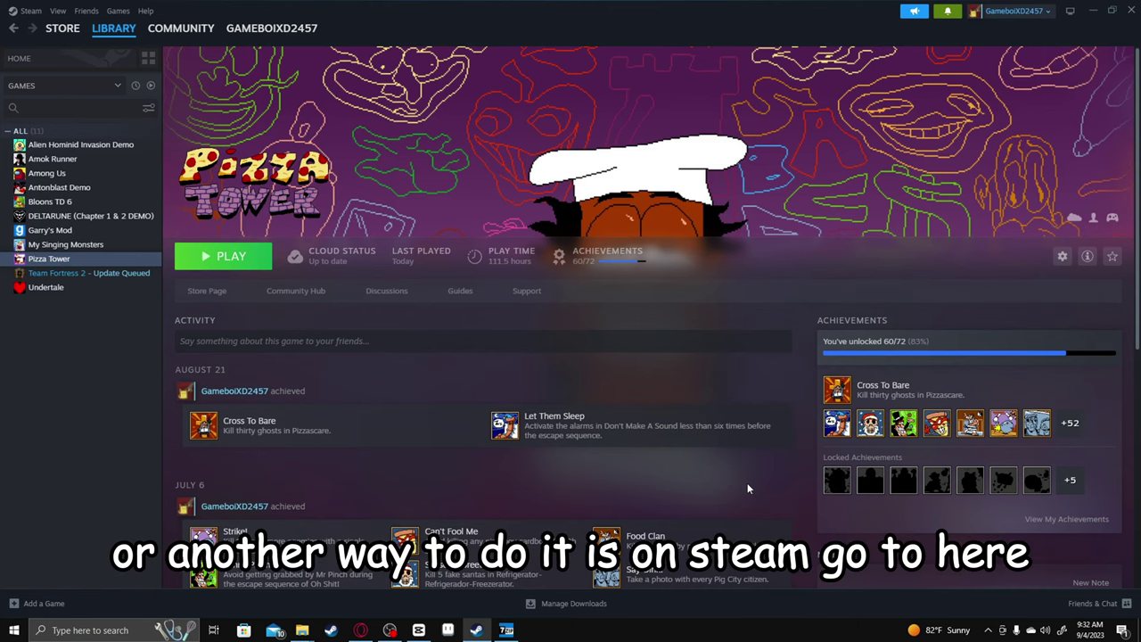
Switch to Steam and browse the local files of Pizza Tower from its library page.
{"action": "left_click", "coordinate": [1061, 257]}
{"action": "mouse_move", "coordinate": [1077, 326]}
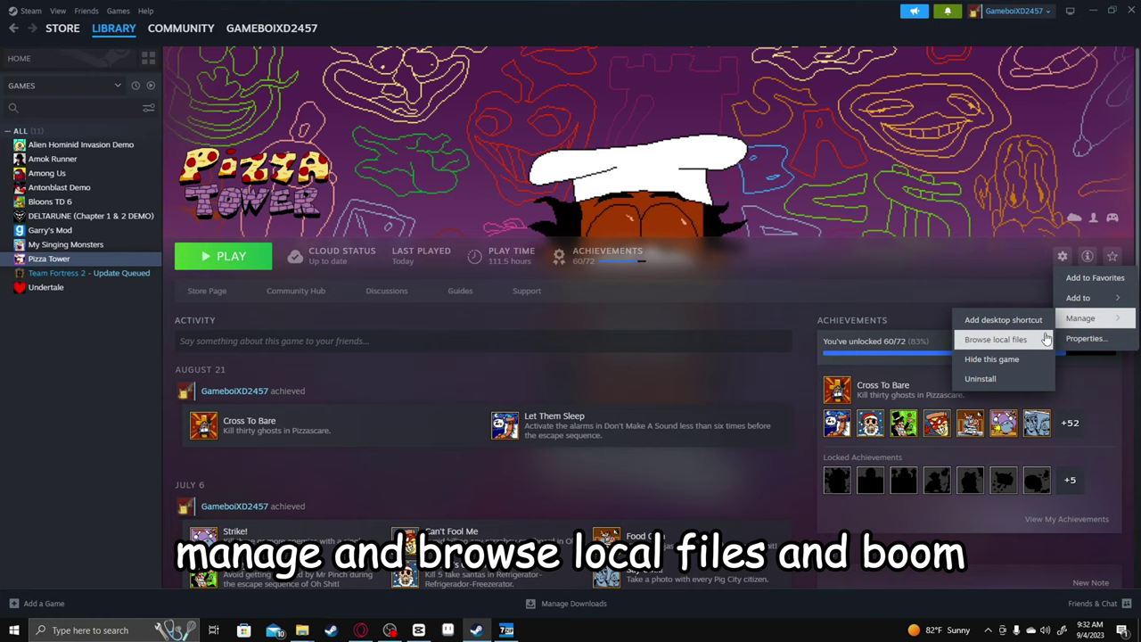
{"action": "left_click", "coordinate": [1045, 339]}
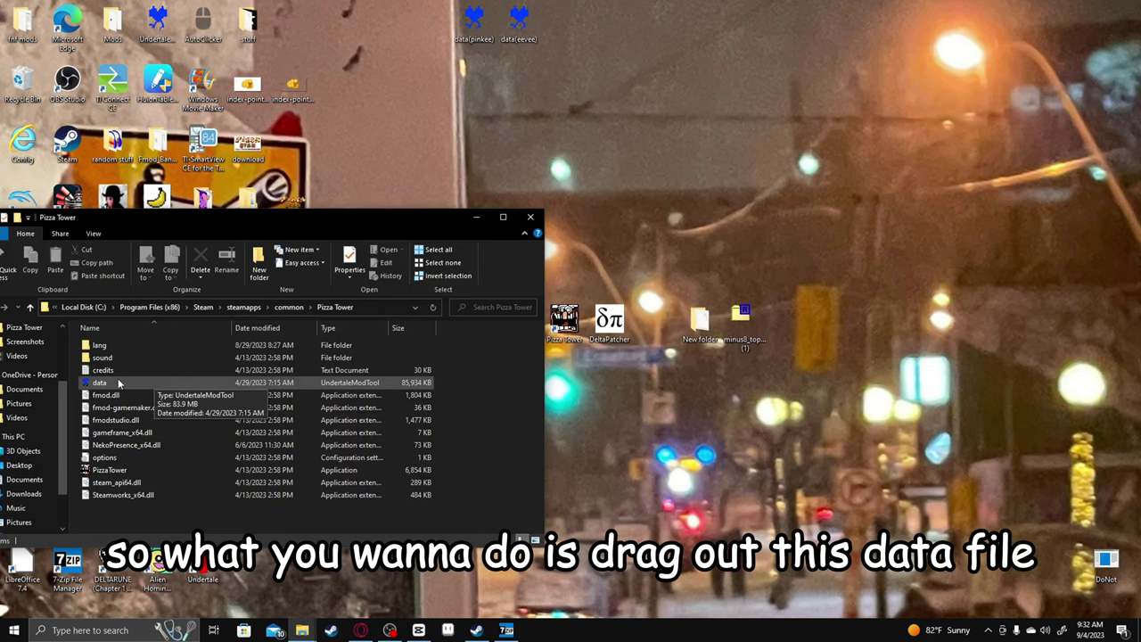
Move the data file from the Pizza Tower install folder to the desktop.
{"action": "left_click", "coordinate": [118, 382]}
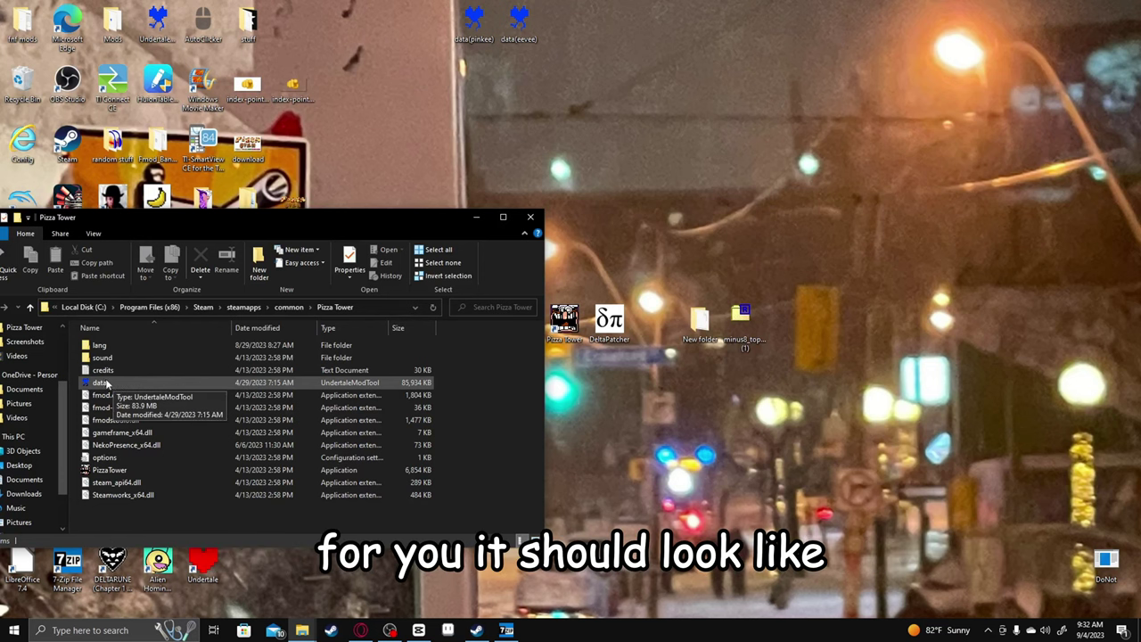
{"action": "left_click", "coordinate": [92, 397]}
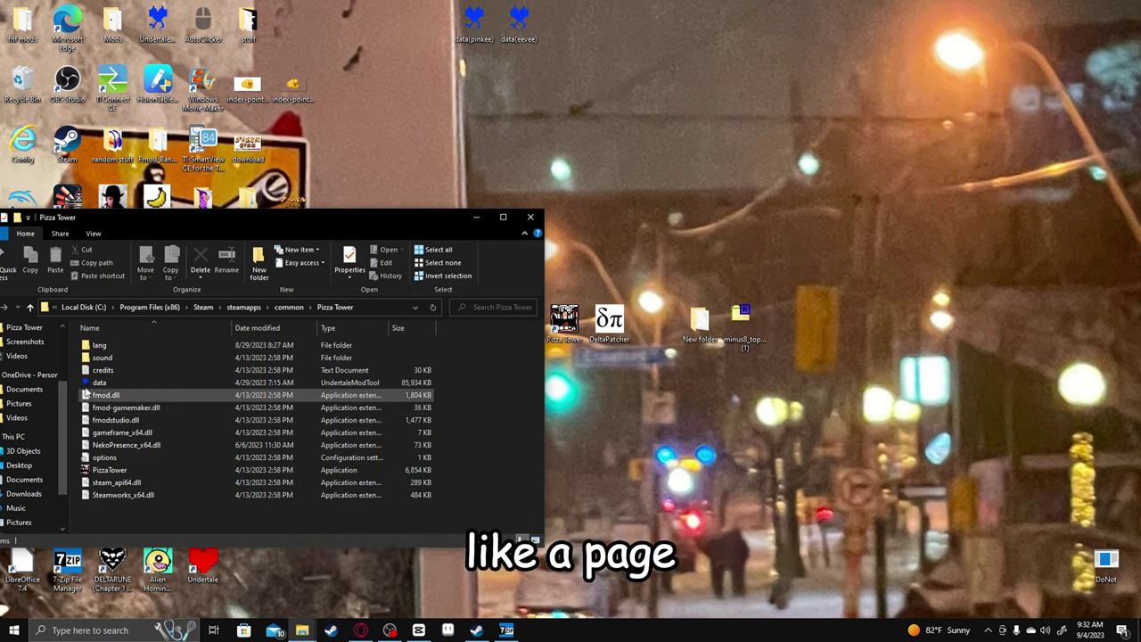
{"action": "left_click", "coordinate": [89, 384]}
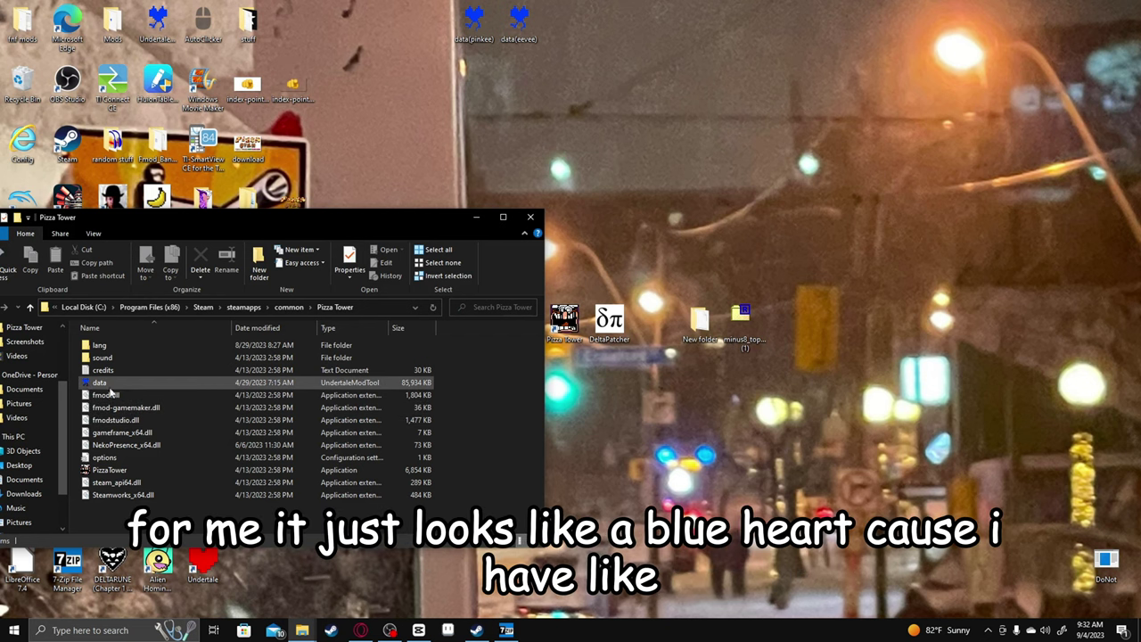
{"action": "left_click", "coordinate": [173, 371]}
{"action": "left_click", "coordinate": [166, 382]}
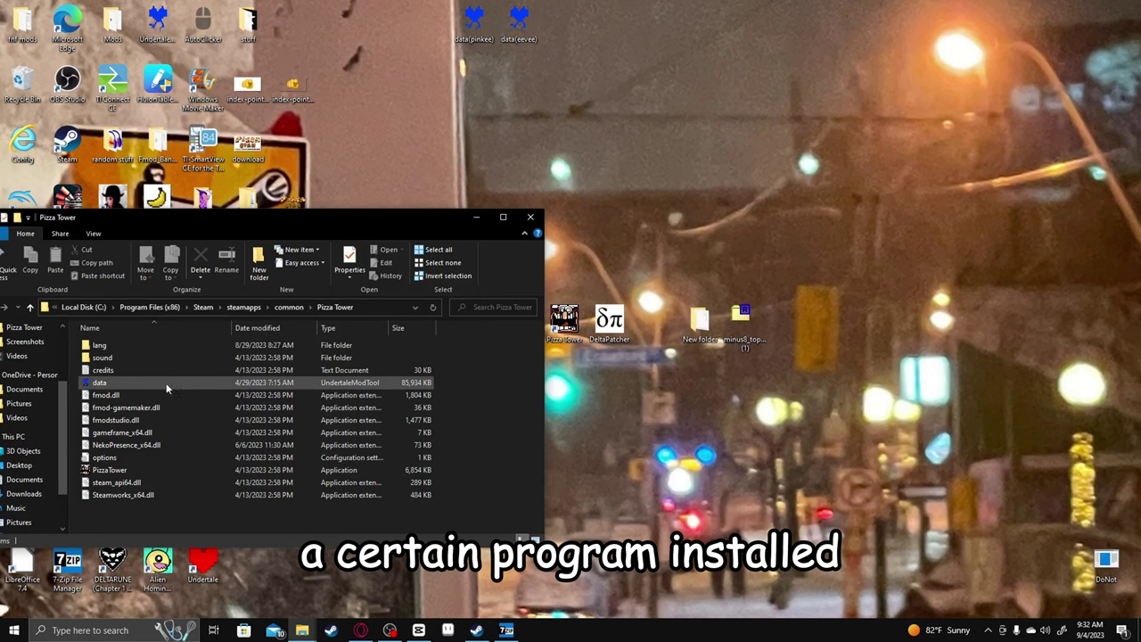
{"action": "left_click_drag", "start_coordinate": [124, 380], "coordinate": [619, 390]}
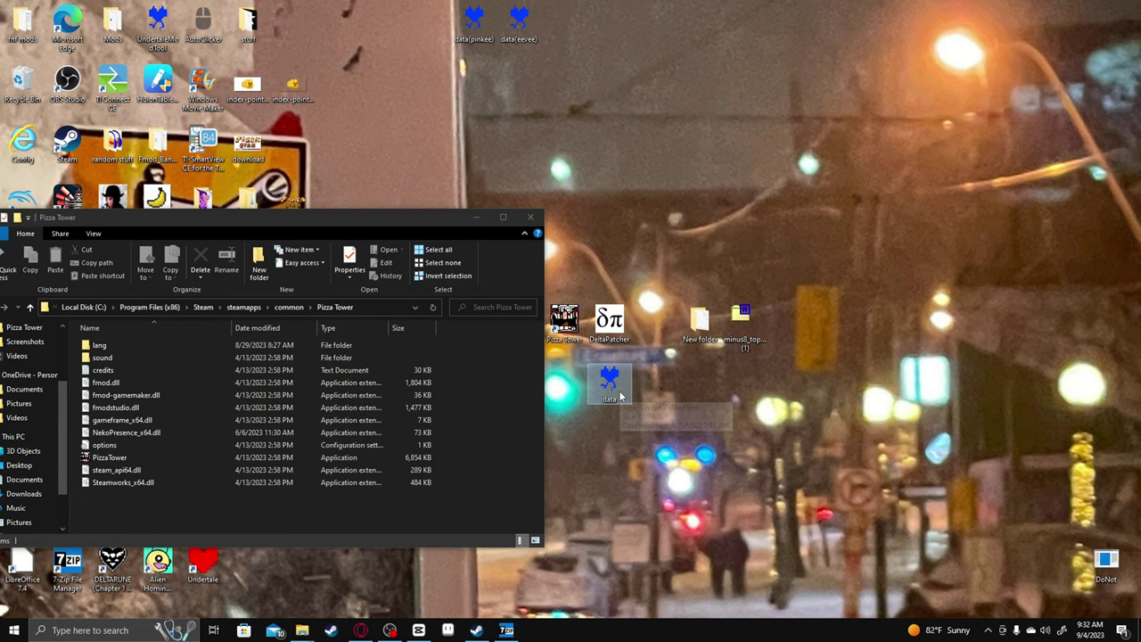
Open Delta Patcher from the desktop and load the desktop data file as the original file.
{"action": "left_click", "coordinate": [691, 401]}
{"action": "double_click", "coordinate": [612, 323]}
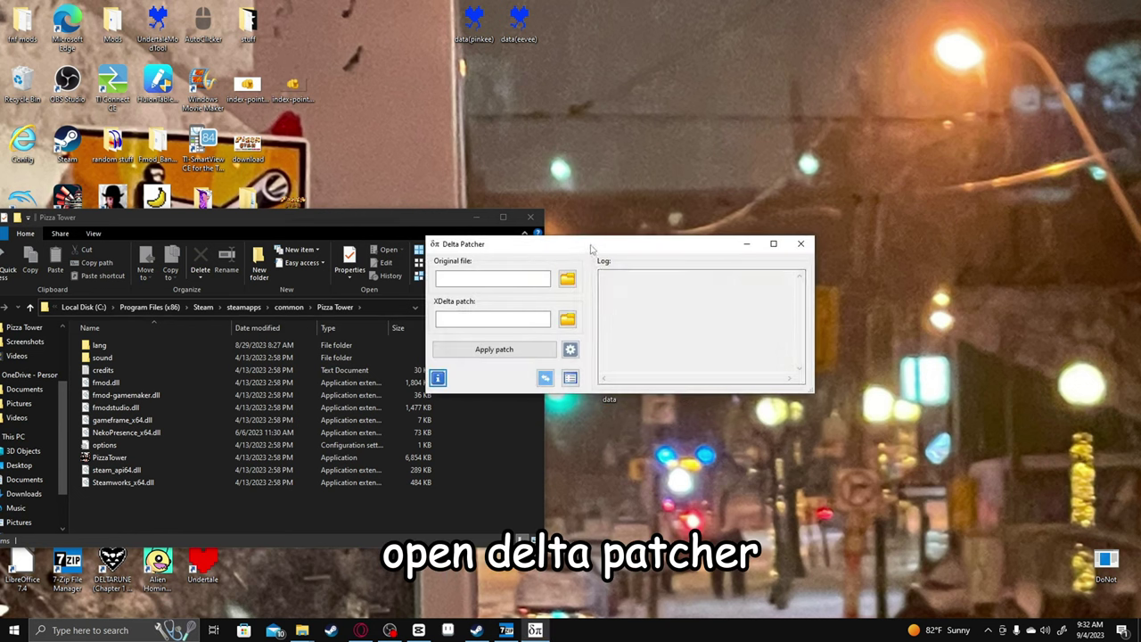
{"action": "left_click_drag", "start_coordinate": [593, 247], "coordinate": [834, 391]}
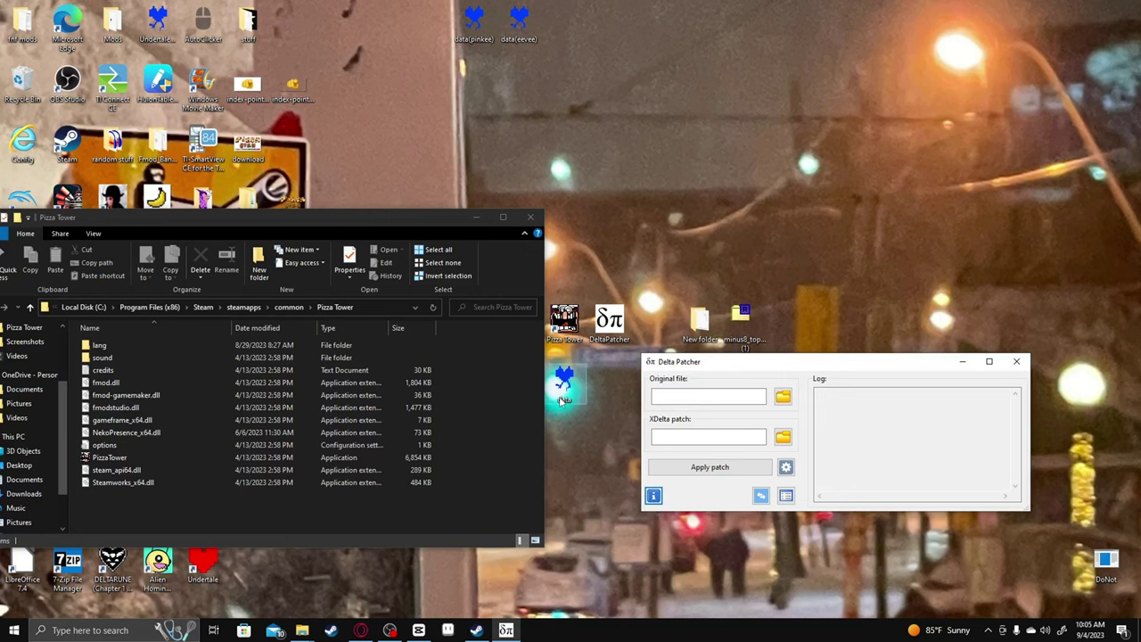
{"action": "left_click_drag", "start_coordinate": [561, 392], "coordinate": [669, 399]}
Load the Minus8 Toppins Replacement Mod v3 file from New folder as the XDelta patch and apply it to the data file.
{"action": "double_click", "coordinate": [699, 322]}
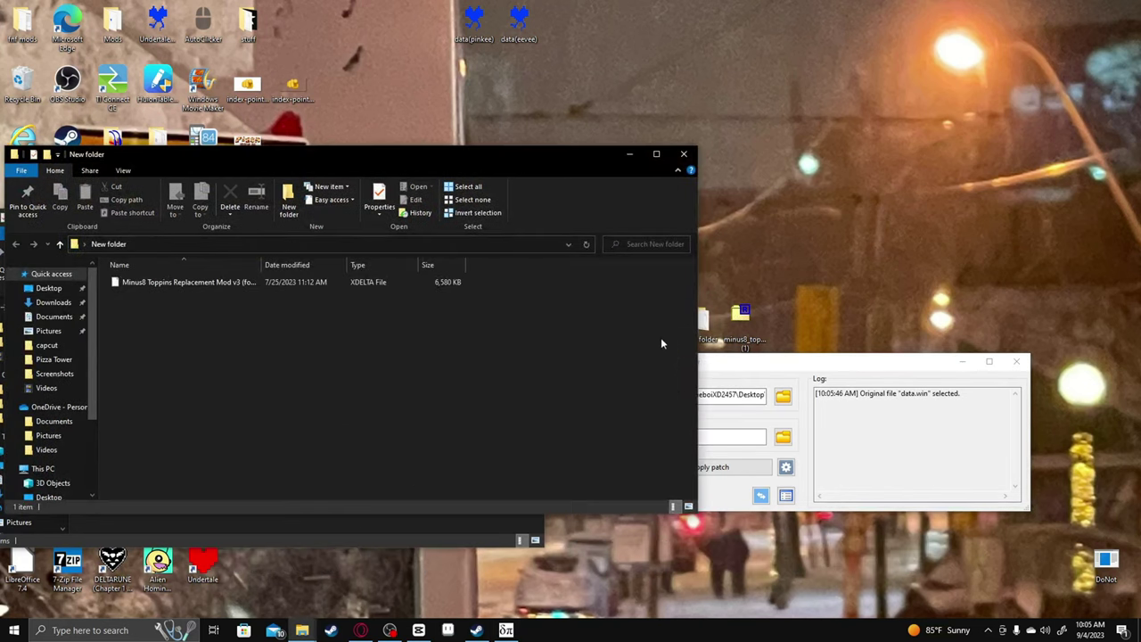
{"action": "left_click_drag", "start_coordinate": [279, 283], "coordinate": [722, 437]}
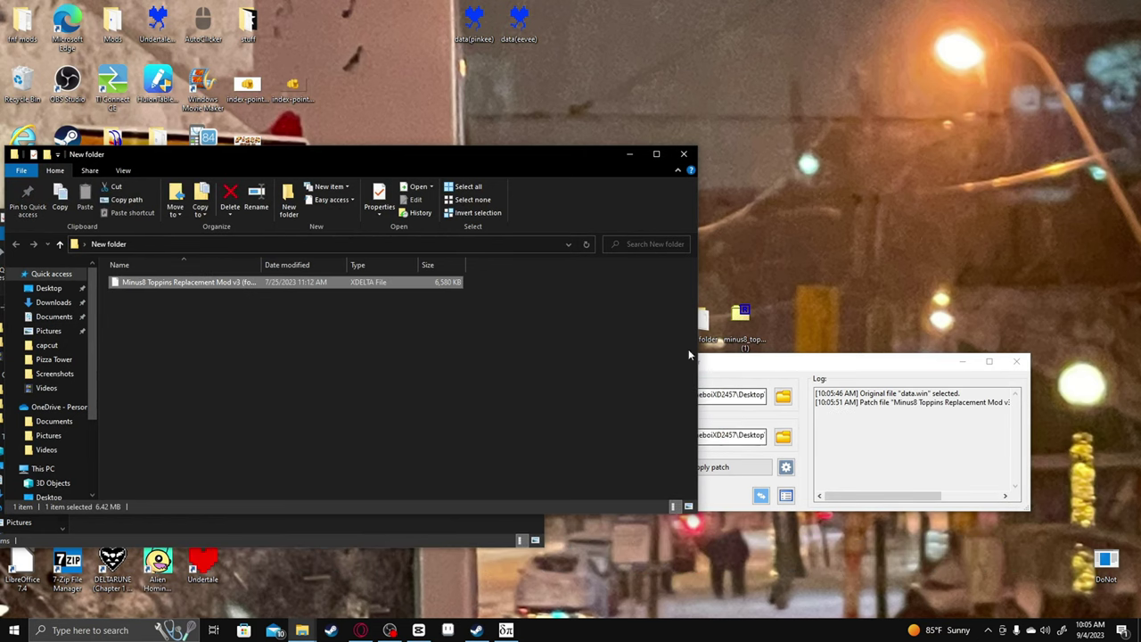
{"action": "left_click", "coordinate": [629, 155]}
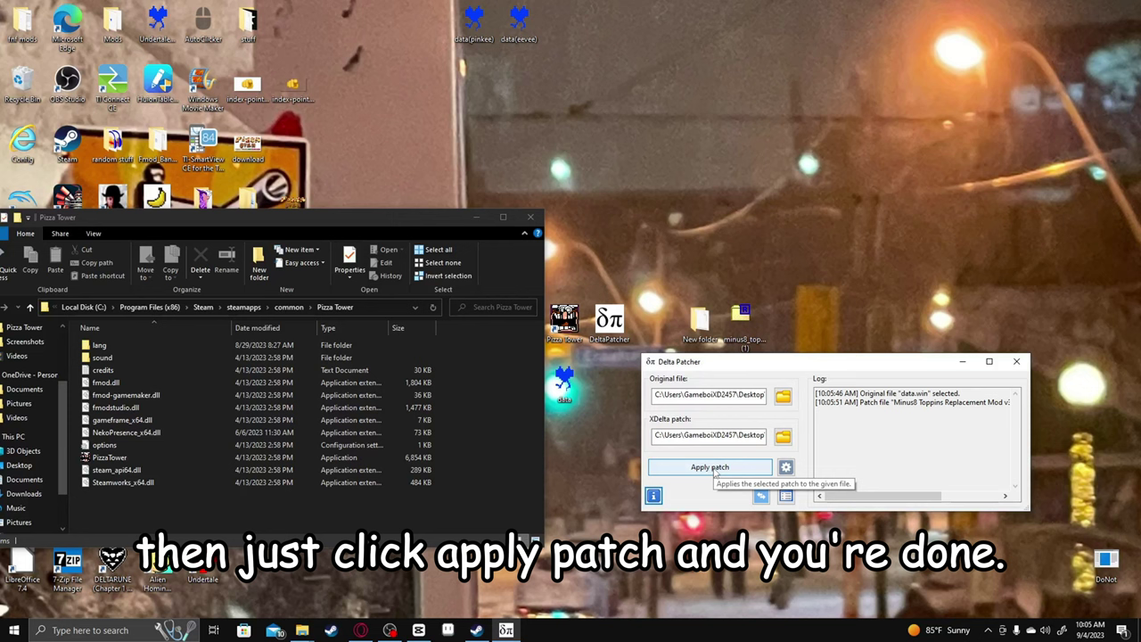
{"action": "left_click", "coordinate": [714, 470]}
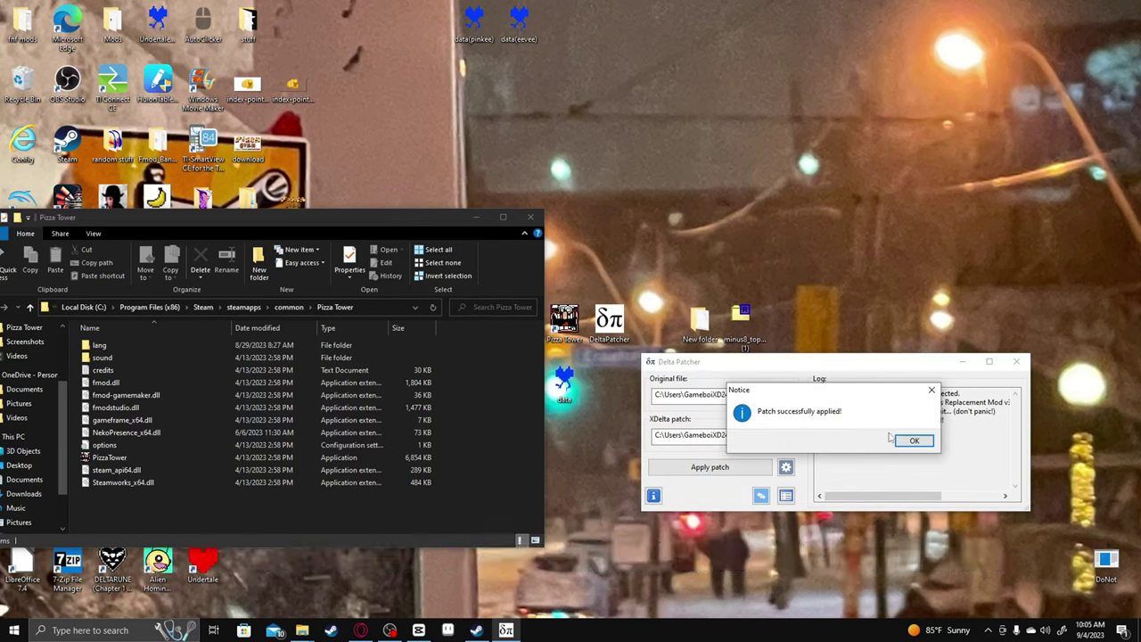
{"action": "left_click", "coordinate": [913, 439]}
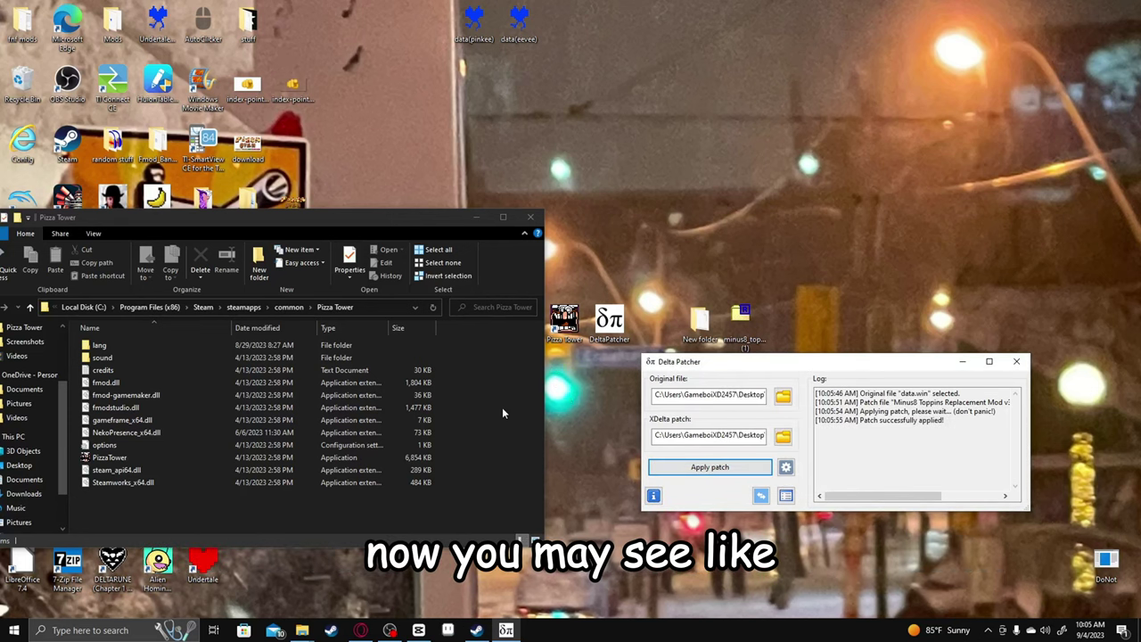
Uncover the patched data file on the desktop, move it to an empty desktop area, and return to File Explorer.
{"action": "left_click", "coordinate": [472, 219]}
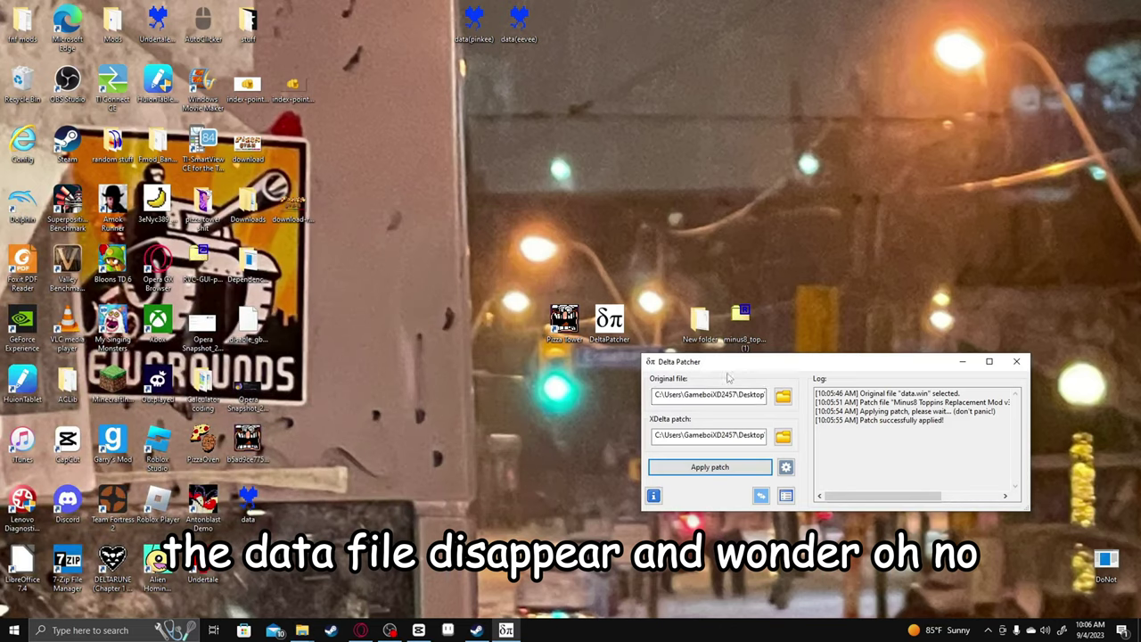
{"action": "left_click_drag", "start_coordinate": [727, 362], "coordinate": [850, 386]}
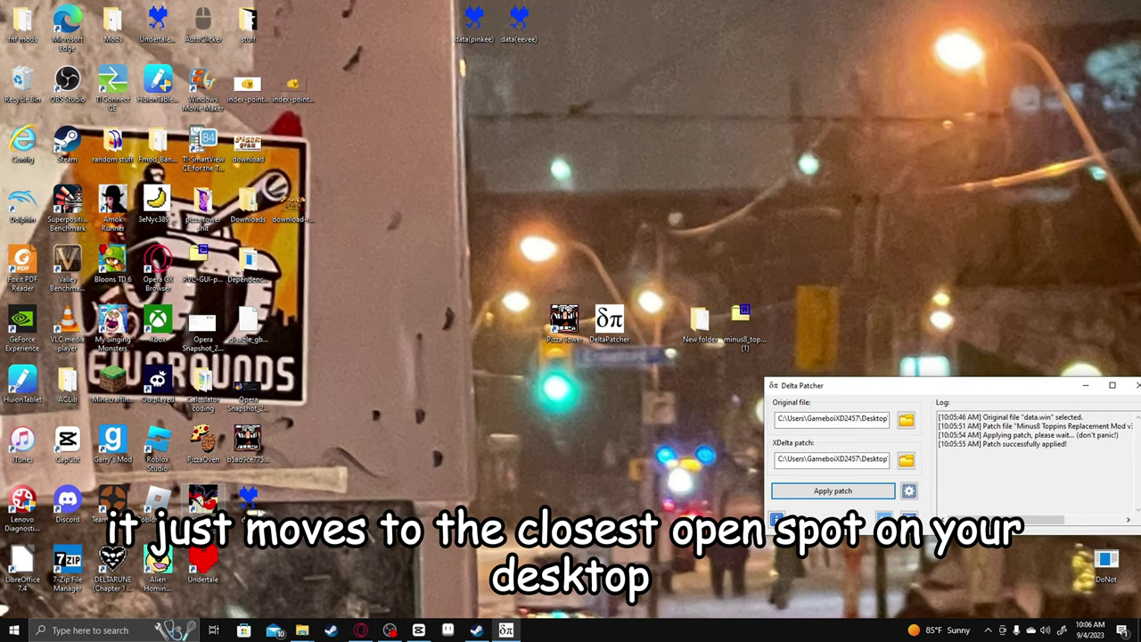
{"action": "left_click_drag", "start_coordinate": [250, 496], "coordinate": [744, 474]}
{"action": "left_click", "coordinate": [302, 631]}
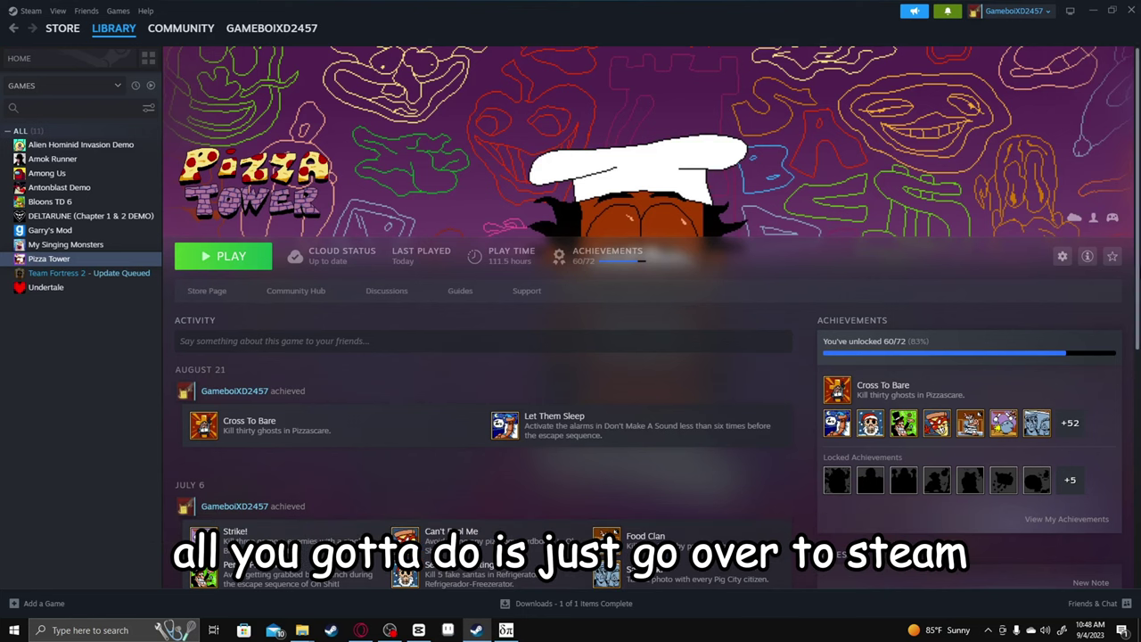
Verify the integrity of Pizza Tower's installed game files from its properties in Steam.
{"action": "left_click", "coordinate": [1061, 256]}
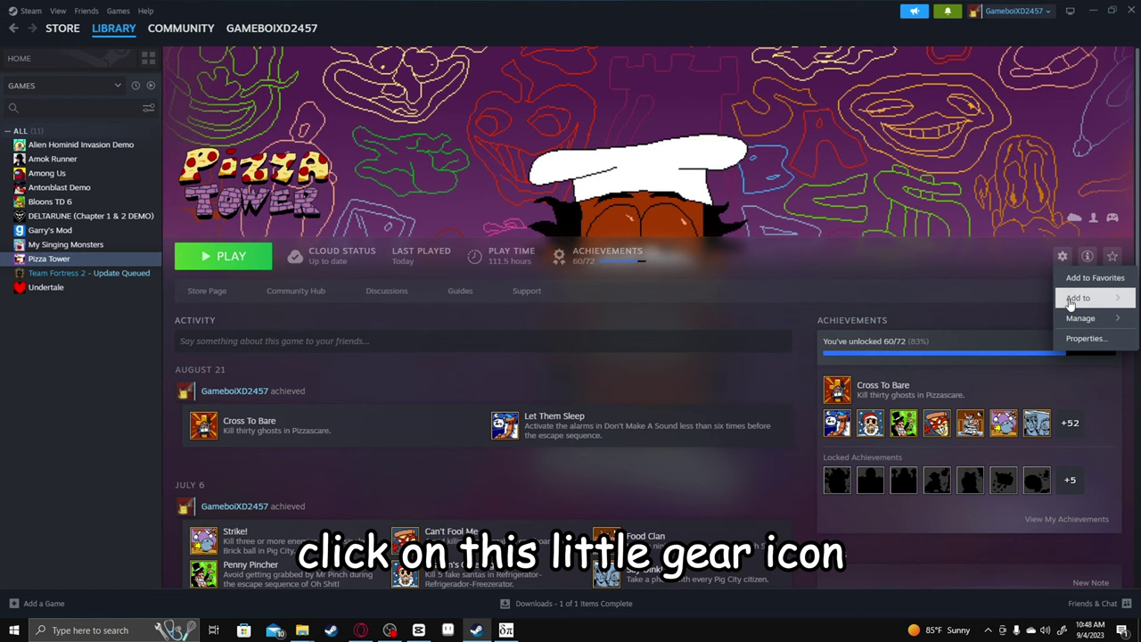
{"action": "left_click", "coordinate": [1080, 338]}
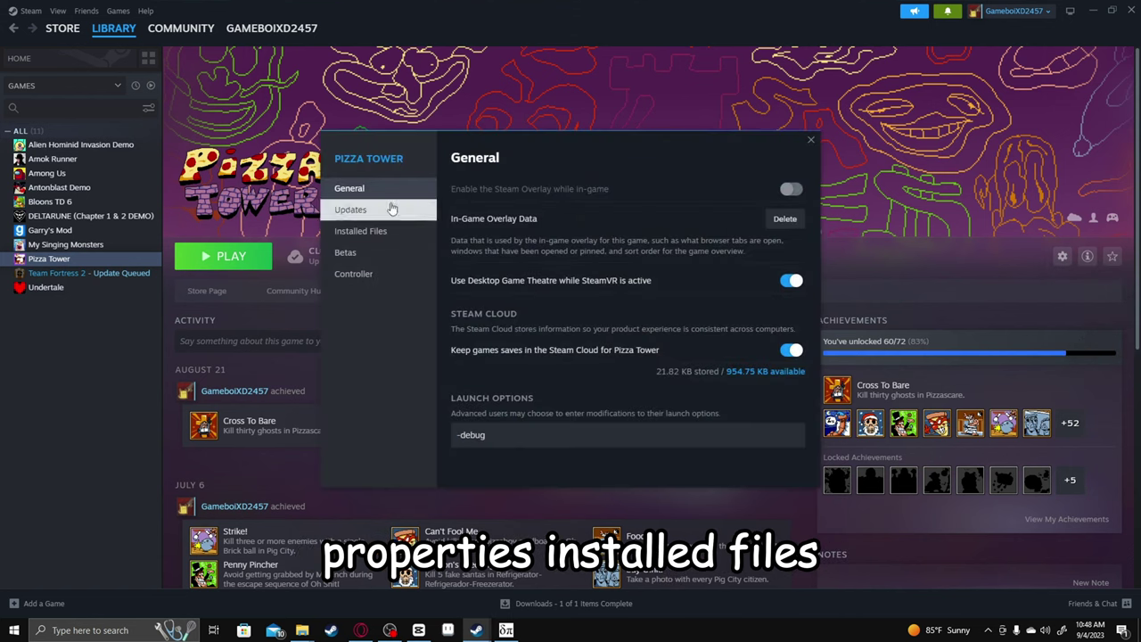
{"action": "left_click", "coordinate": [327, 230]}
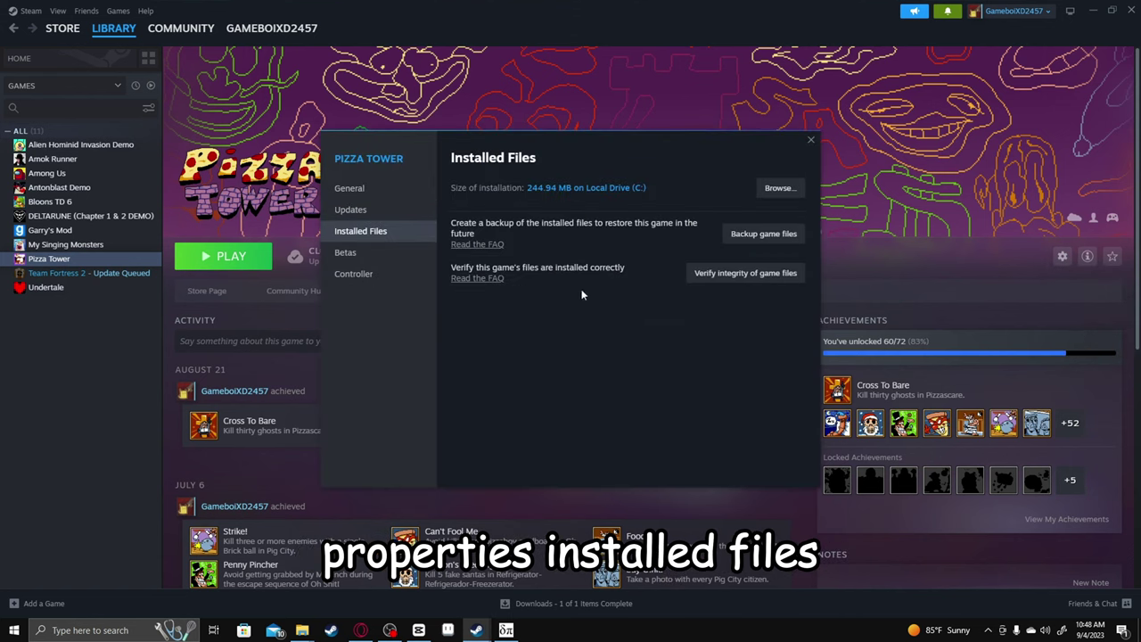
{"action": "left_click", "coordinate": [704, 275]}
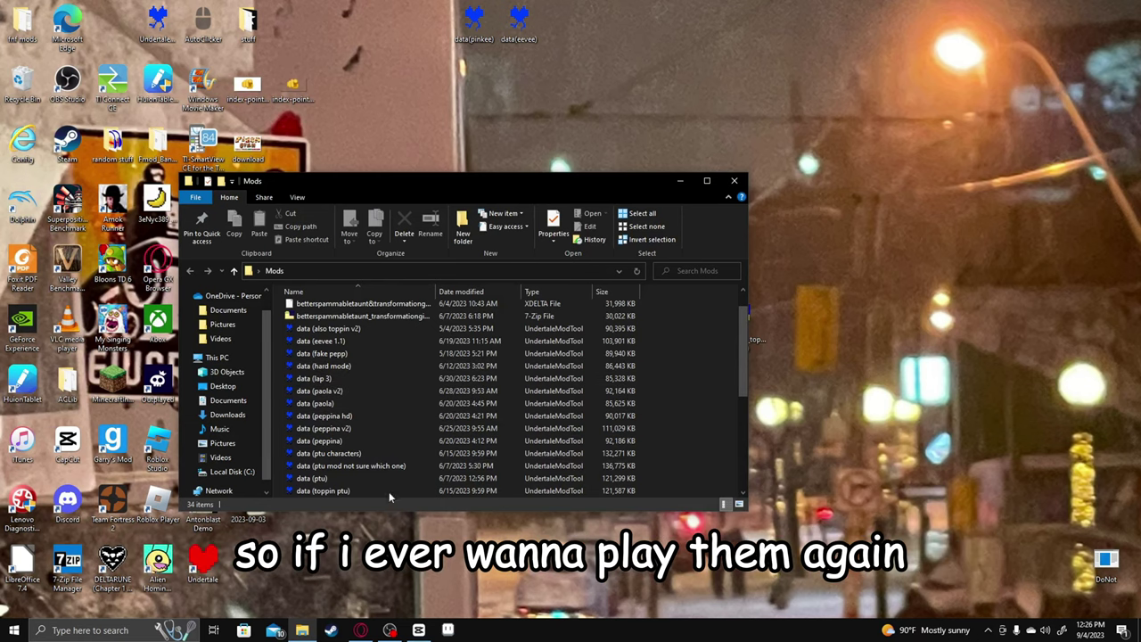
{"action": "scroll", "coordinate": [343, 381], "scroll_direction": "down", "scroll_amount": 1}
{"action": "scroll", "coordinate": [344, 381], "scroll_direction": "down", "scroll_amount": 2}
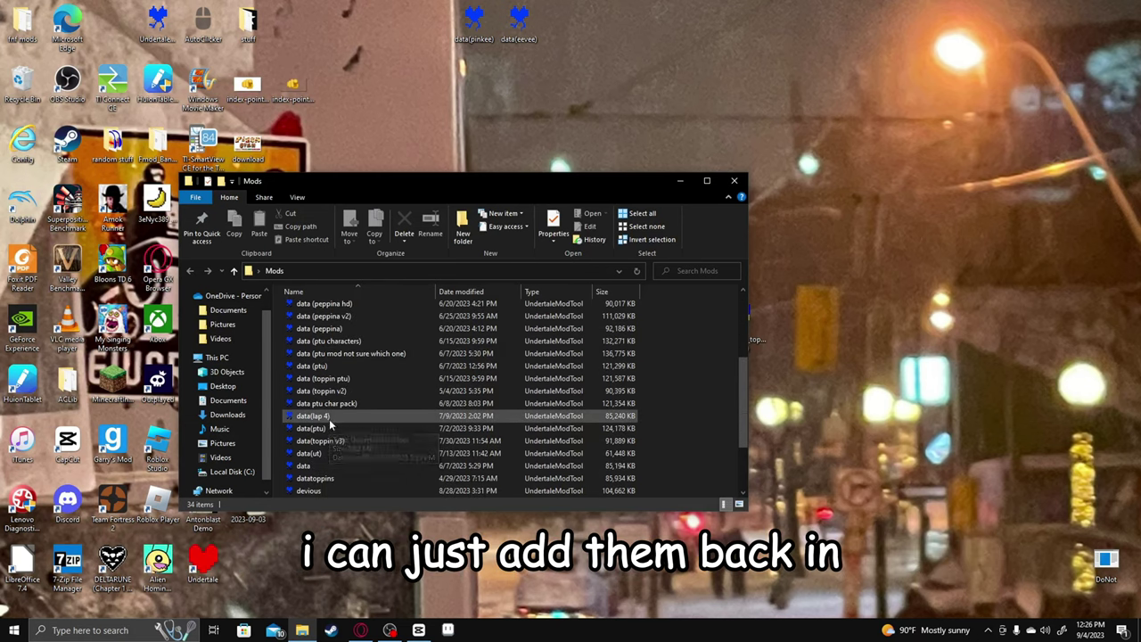